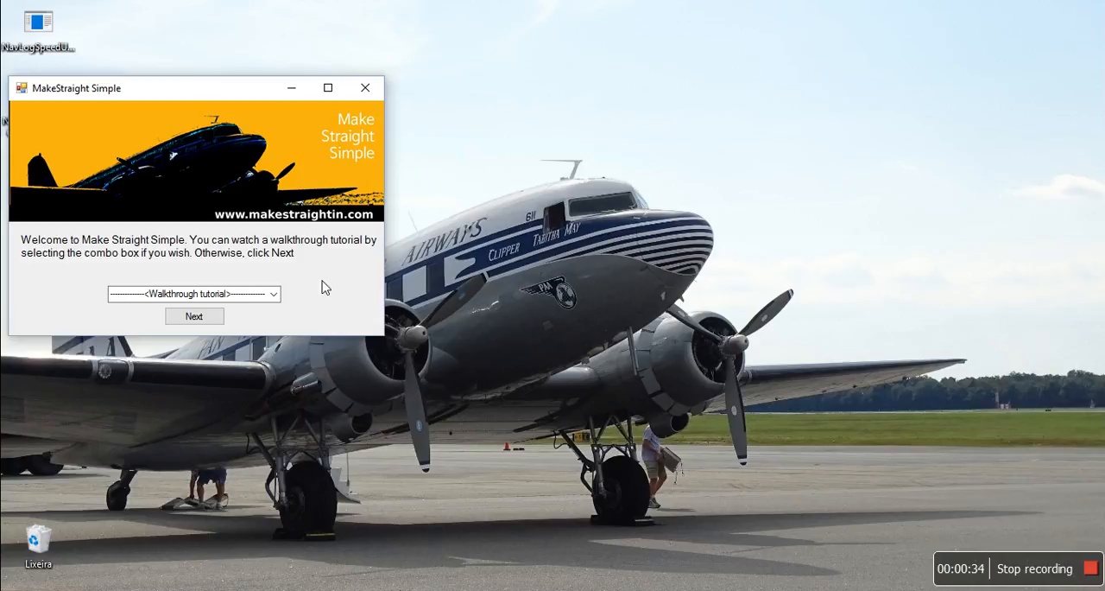
Step: Continue past the welcome page without selecting a walkthrough tutorial
click(274, 295)
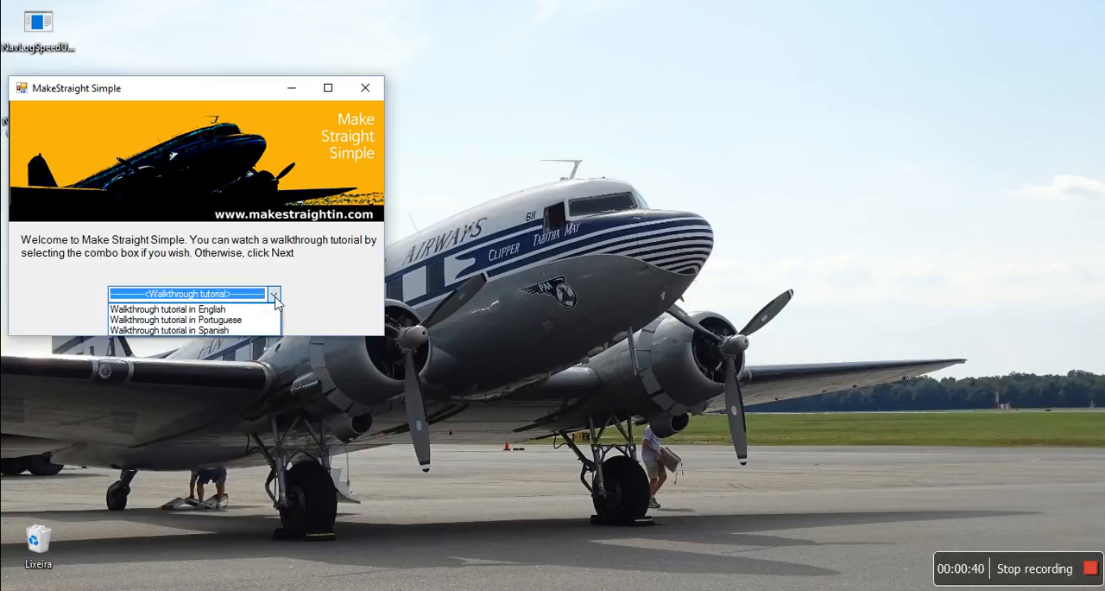
click(304, 302)
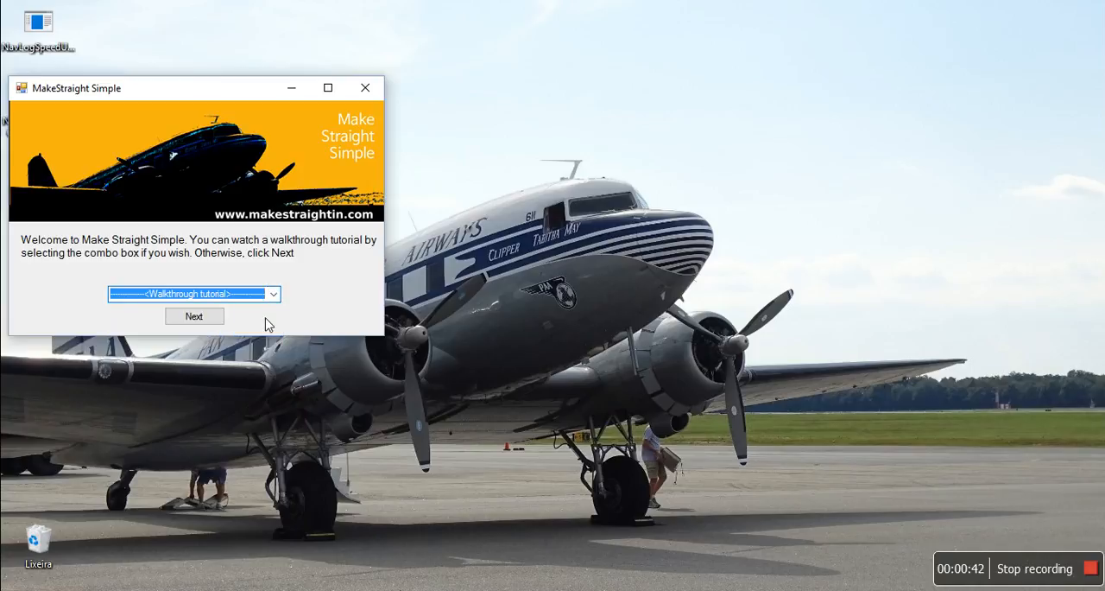
click(195, 316)
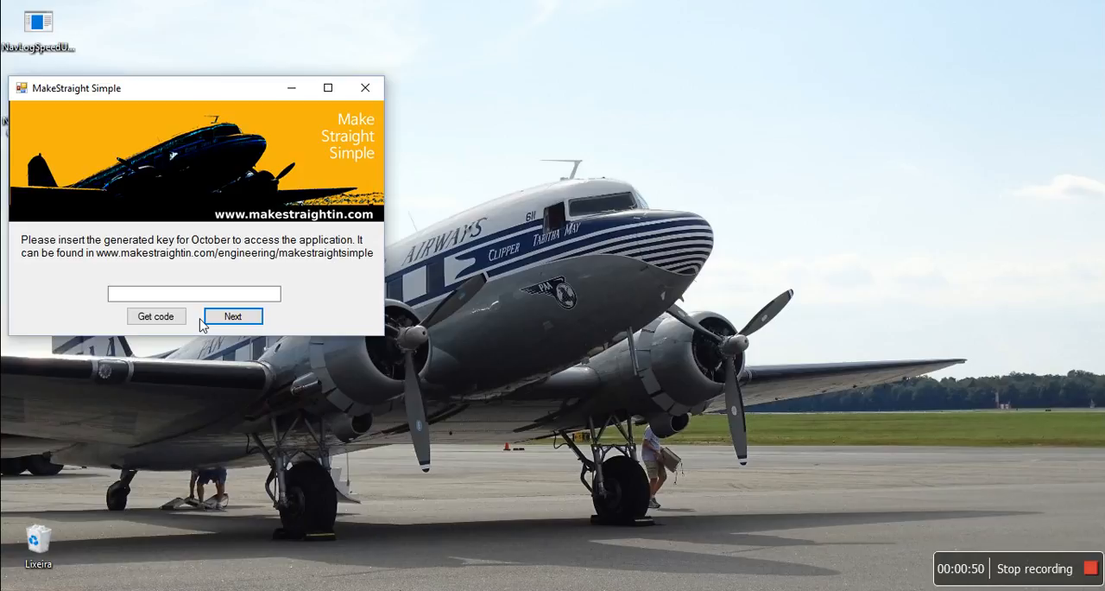
Step: Get the October access key from the website, paste it into the key field and continue
click(171, 318)
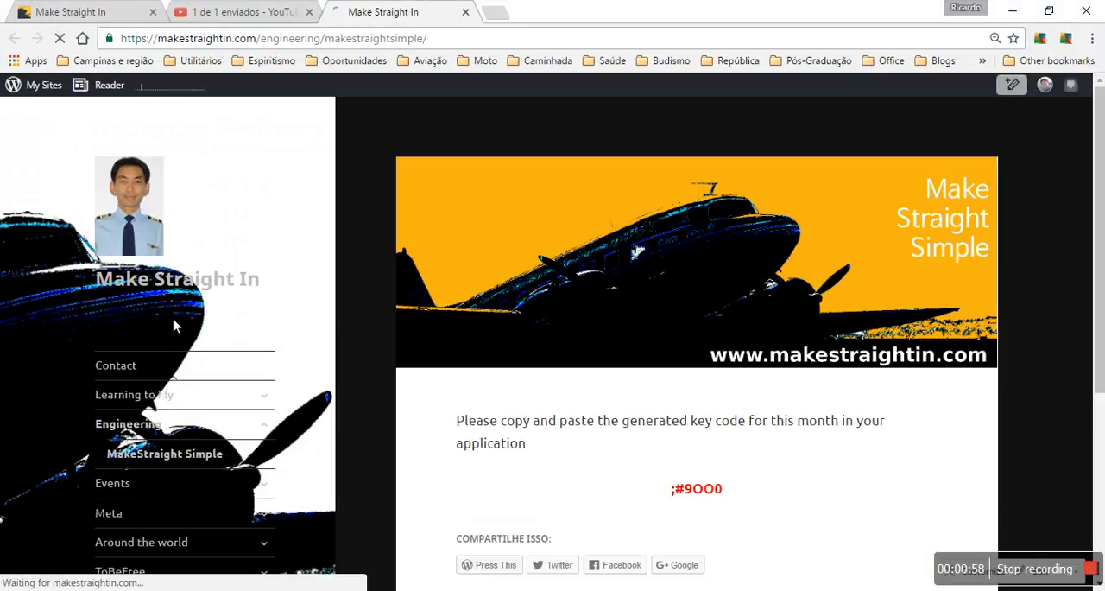
drag(672, 489, 780, 480)
key(ctrl+c)
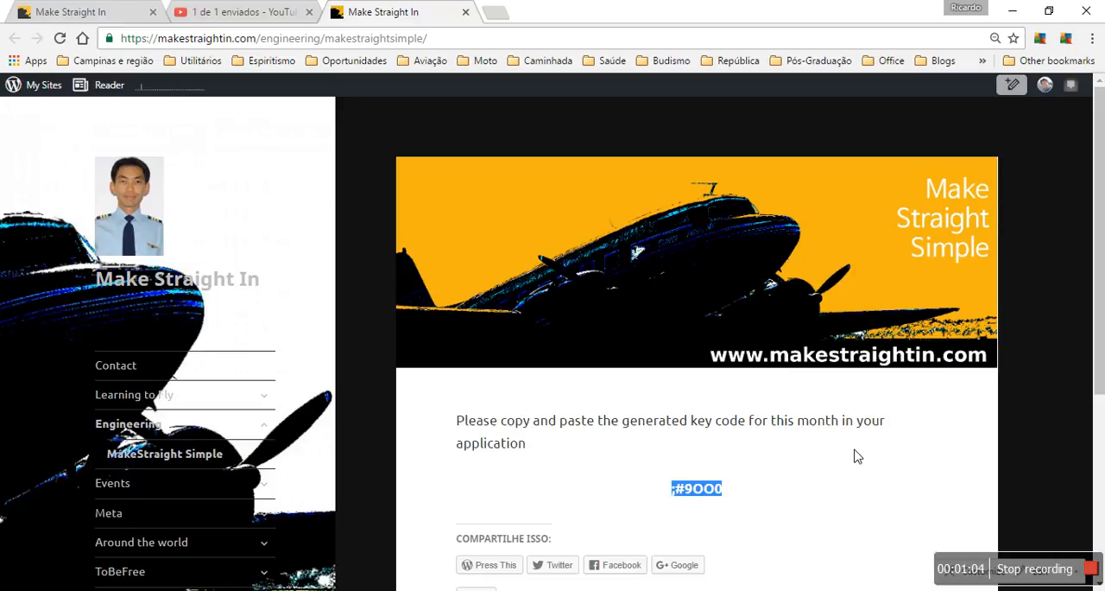
click(1017, 13)
click(214, 295)
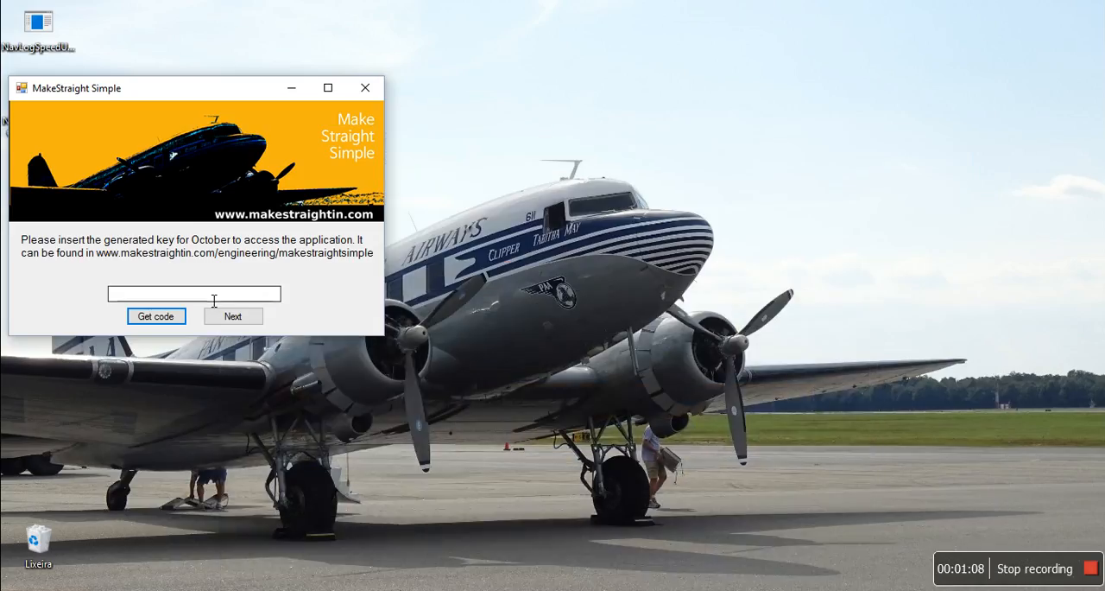
key(ctrl+v)
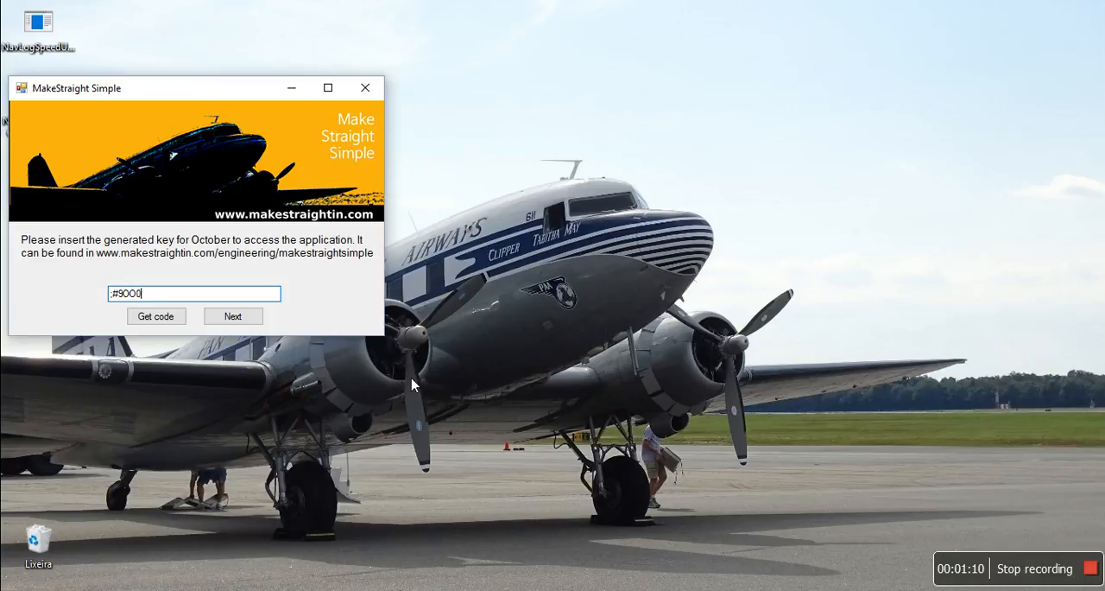
click(257, 318)
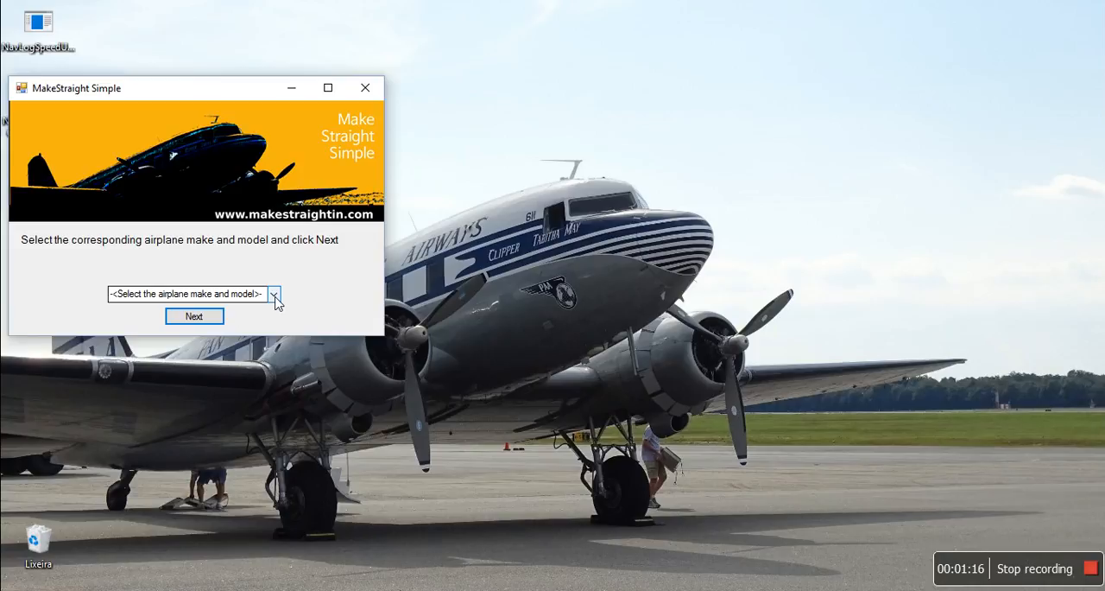
Step: Load the navigation log for Cessna 152 | POH issued in 1980 and move the wizard window off the sheet's input cells
click(274, 297)
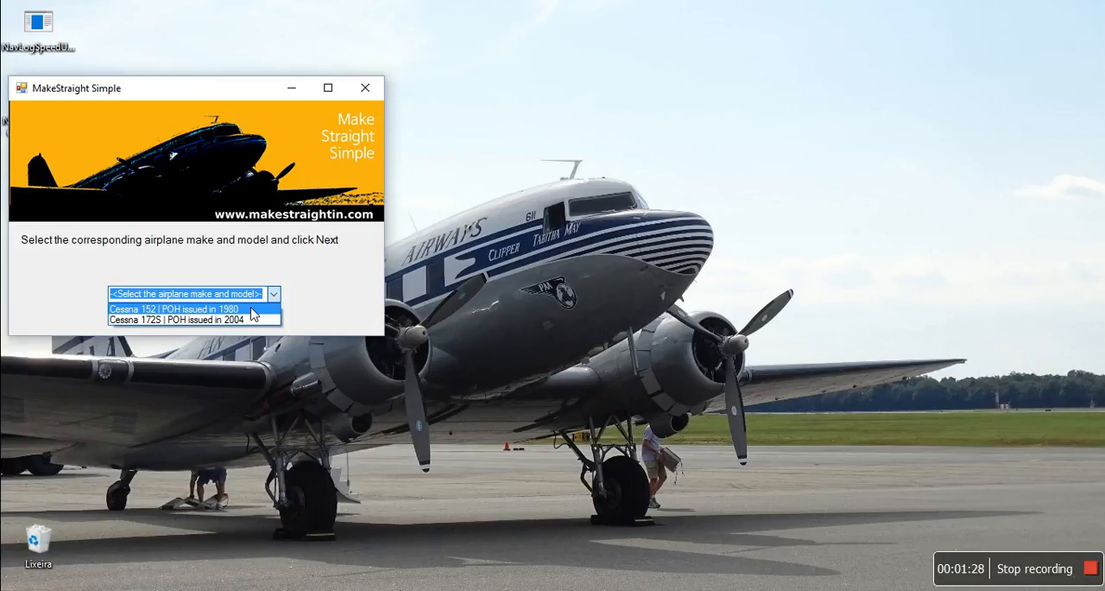
click(251, 309)
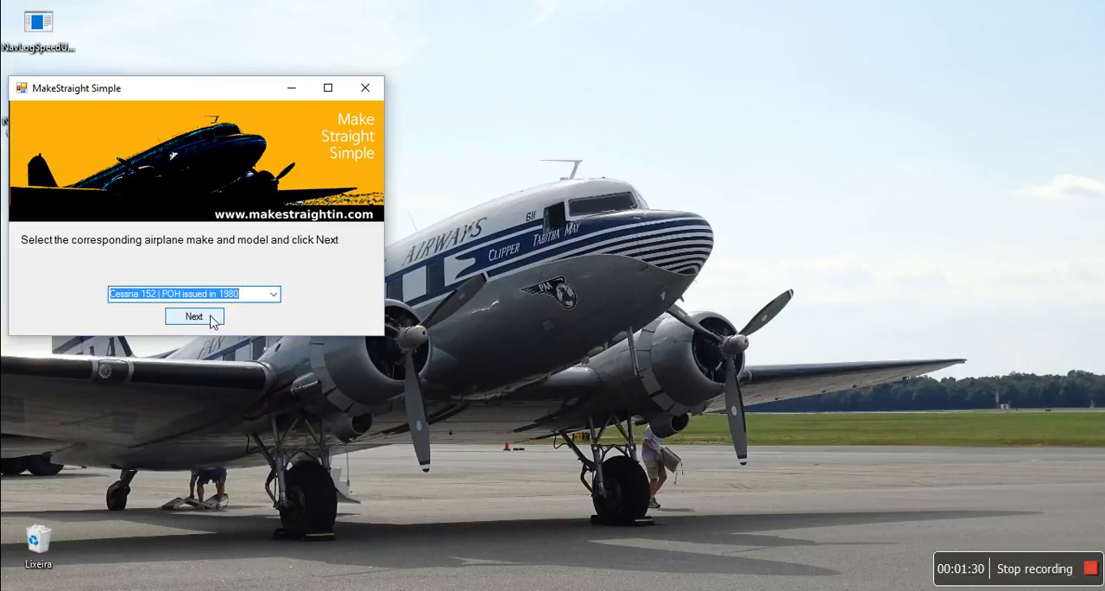
click(211, 320)
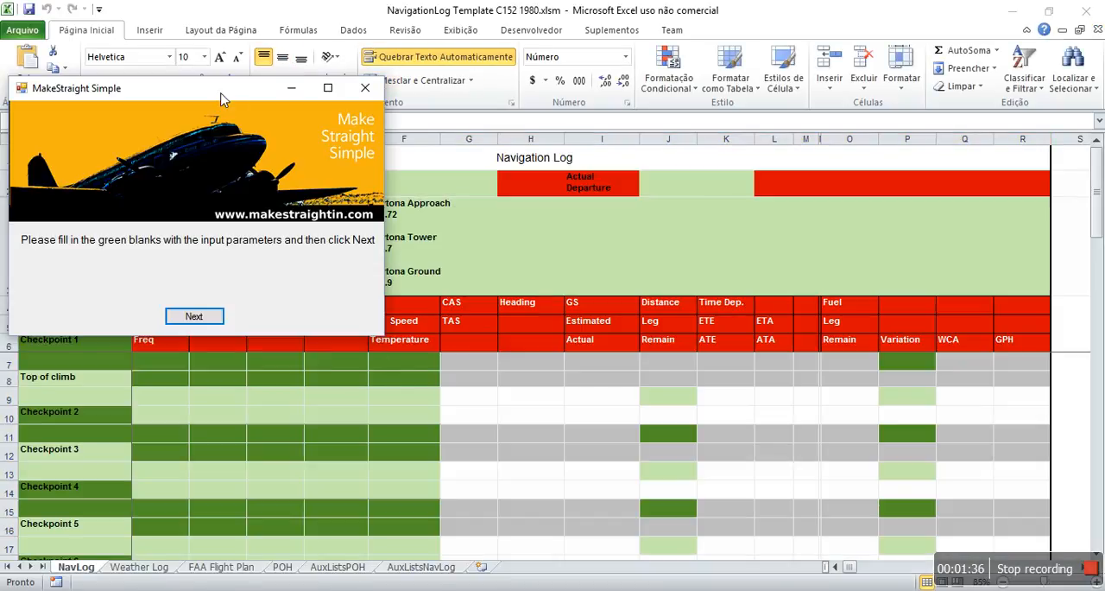
drag(221, 99, 917, 73)
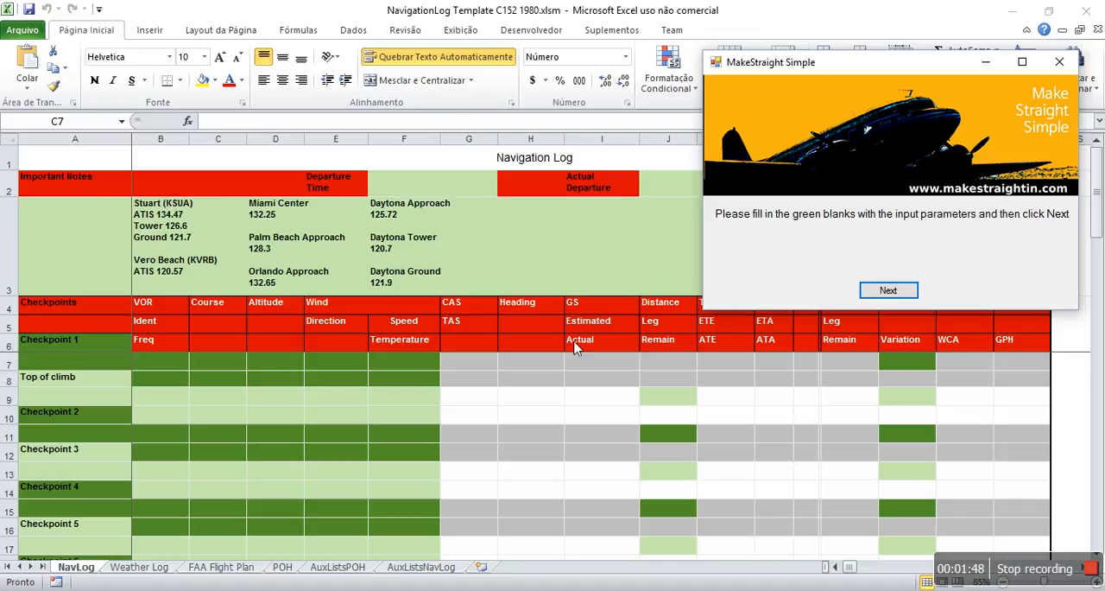
Step: Enter the departure time in F2 and G2 as 16 hours and 30 minutes
click(394, 195)
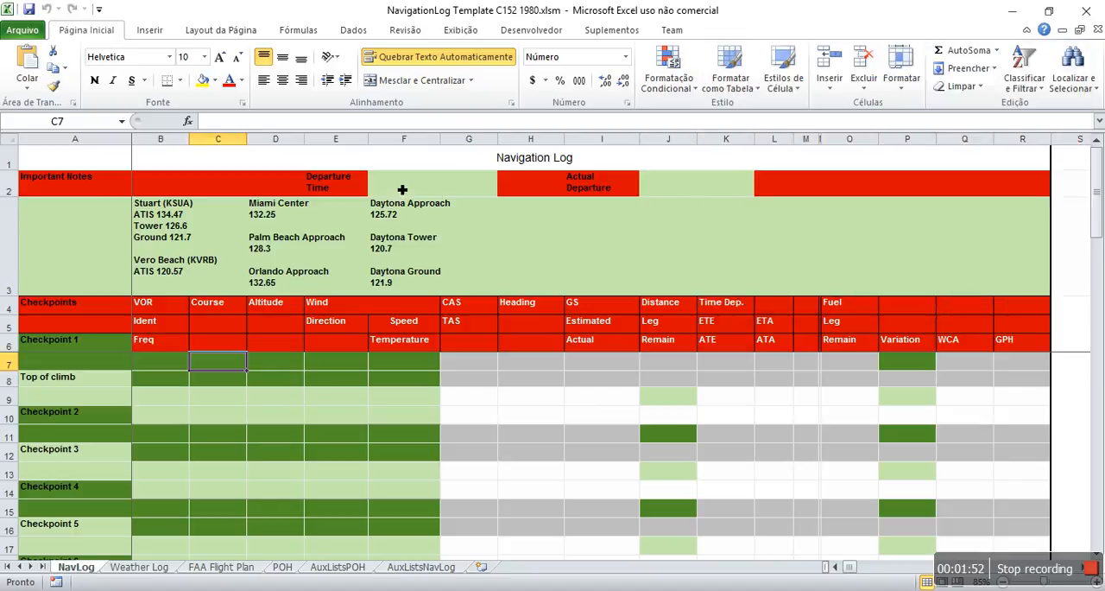
click(399, 192)
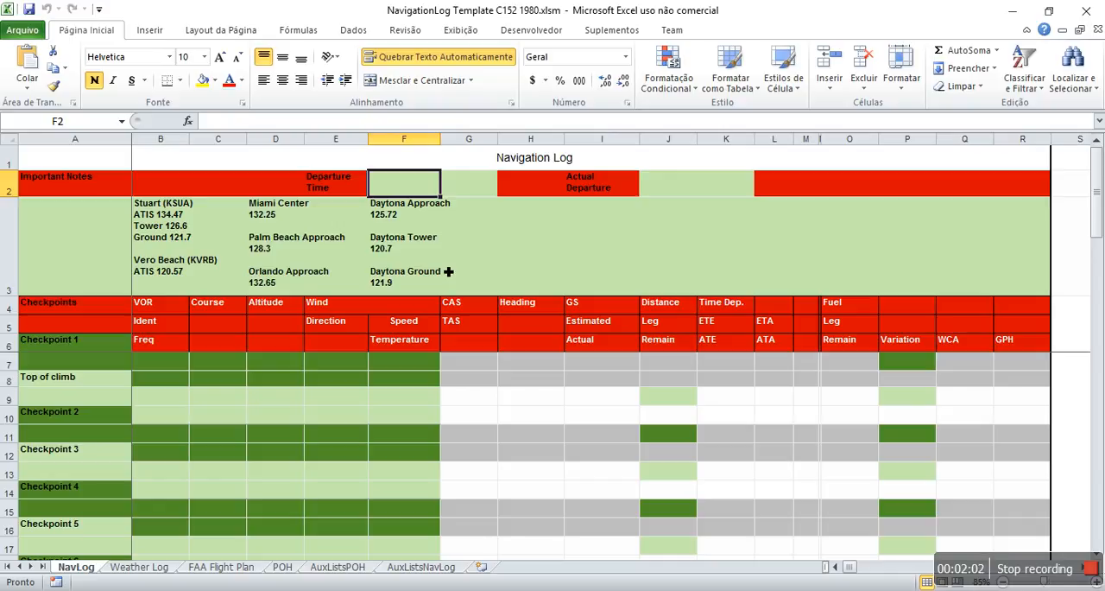
text(16)
key(Return)
key(Up)
key(Right)
text(30)
key(Return)
Step: Replace the Checkpoint 1 placeholder in A6 with Stuart Apt
key(Down)
key(Down)
key(Down)
key(Down)
key(Left)
key(Left)
key(Left)
key(Left)
key(Left)
key(Left)
key(Up)
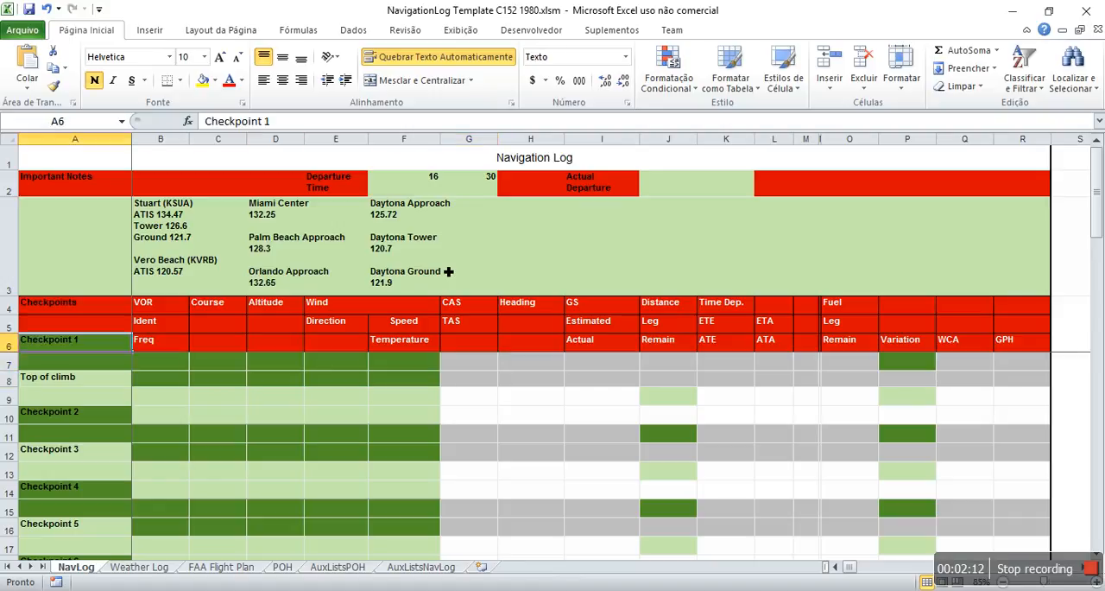
text(Stuart Apt)
key(Return)
Step: Rename Checkpoint 2 as Vero Beach and Checkpoint 3 as Melbourne, keeping the Top of climb entry
key(Down)
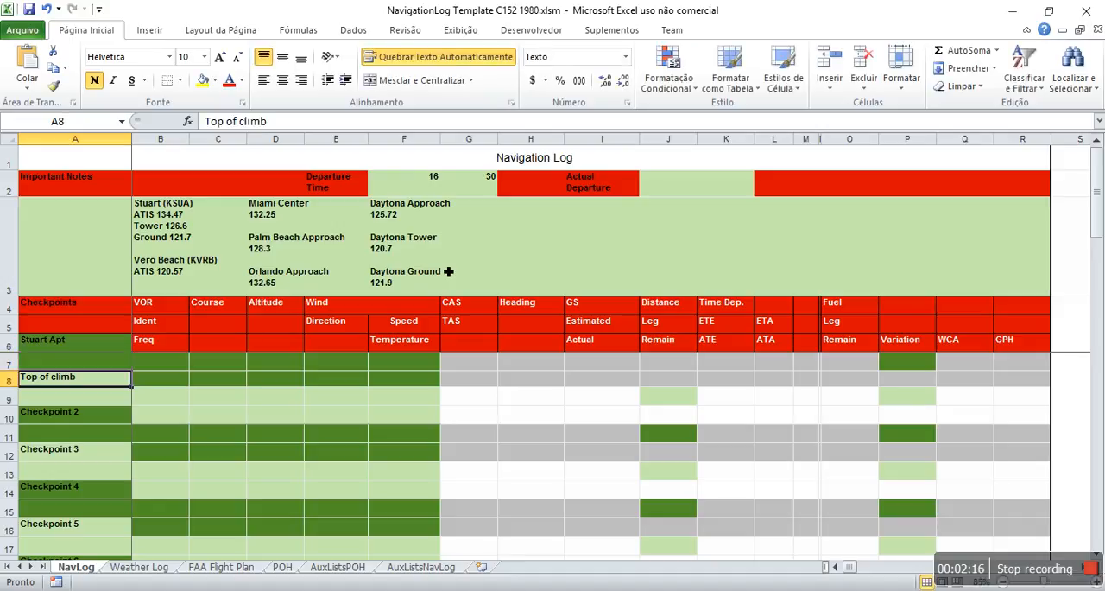
key(Down)
key(Down)
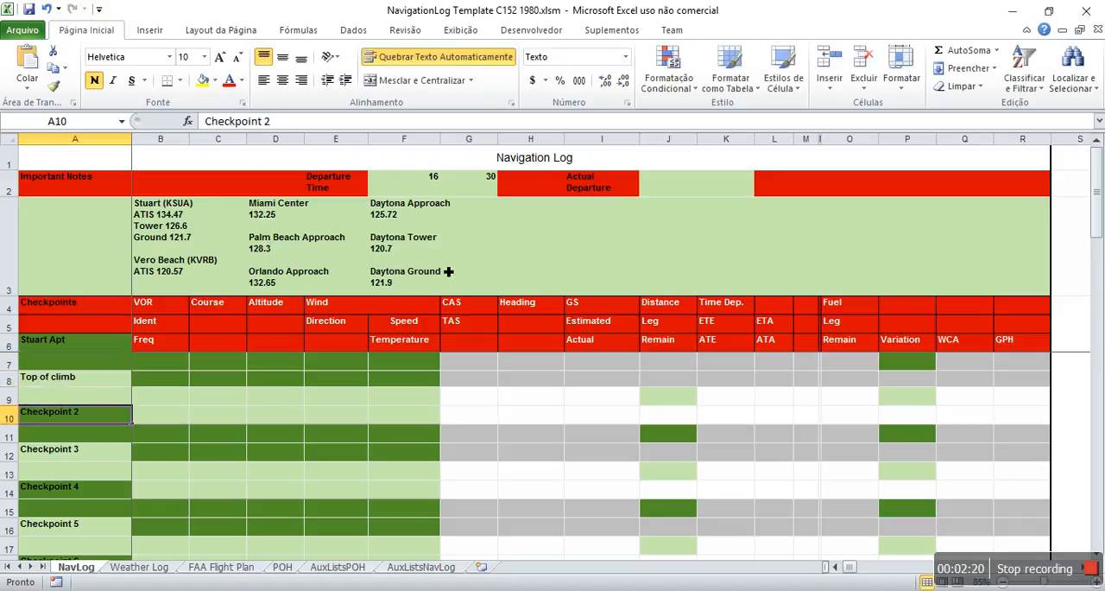
text(Vero)
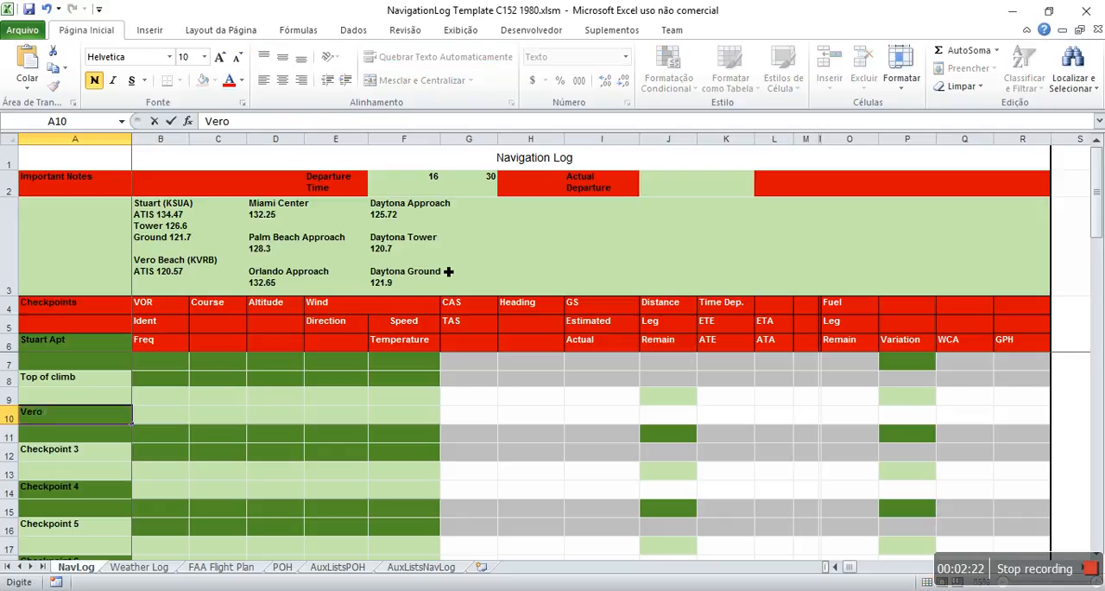
text( Beach)
key(Return)
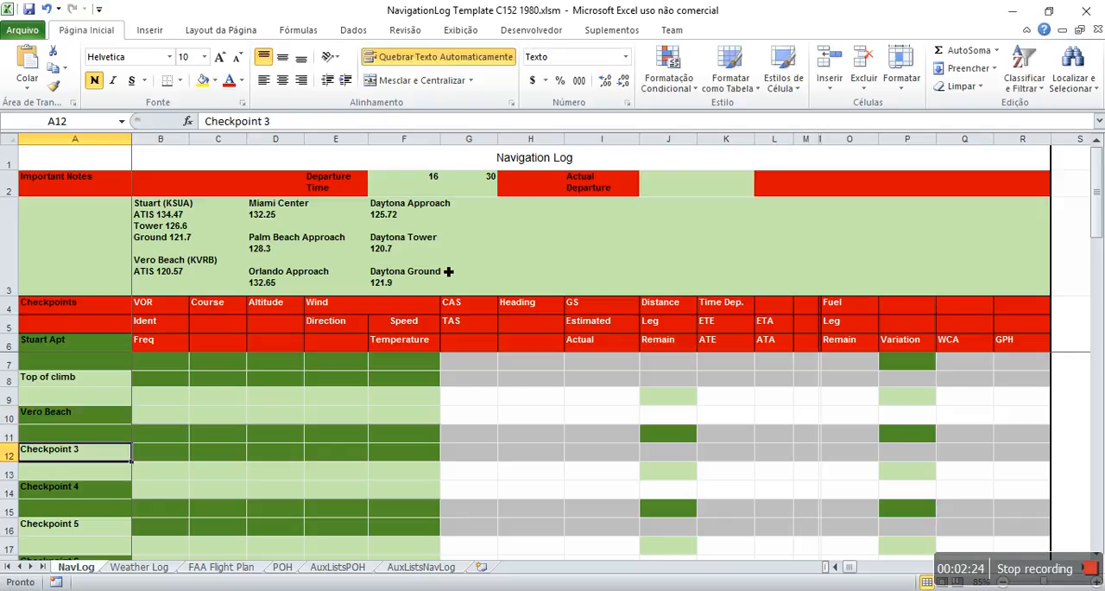
text(Melbourne)
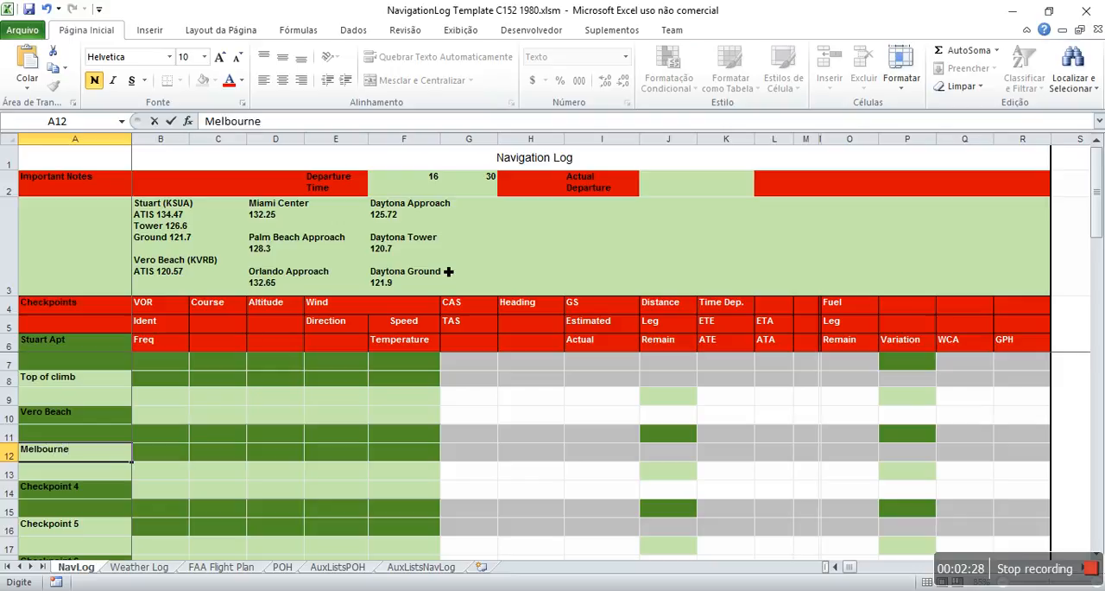
key(Return)
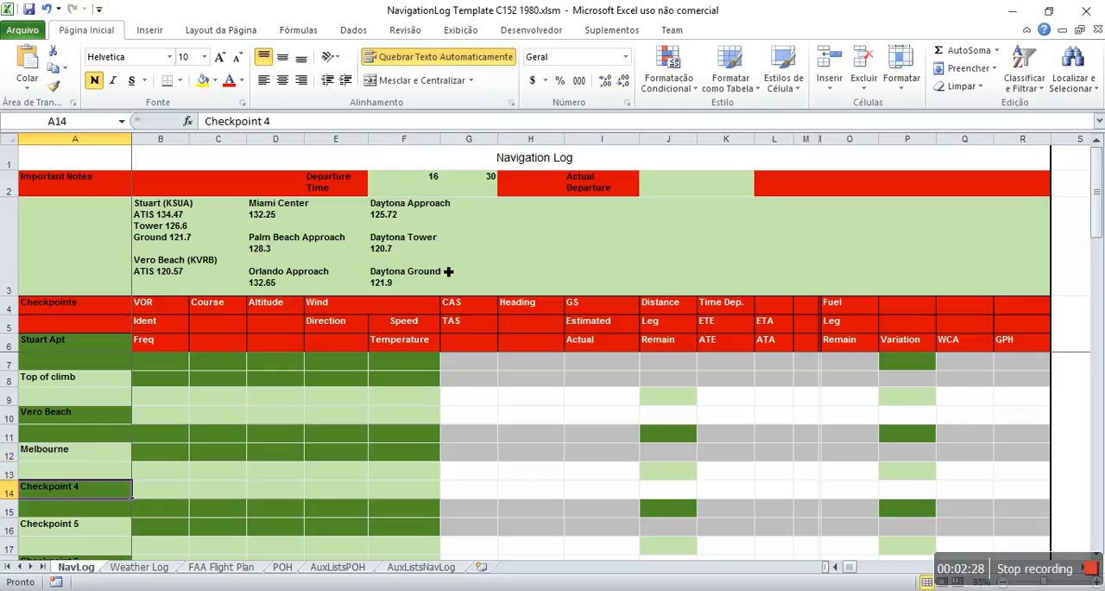
Step: Replace Checkpoint 4 with Daytona Beach and enter Intl. Apt. in the cell below it
text(Dayto)
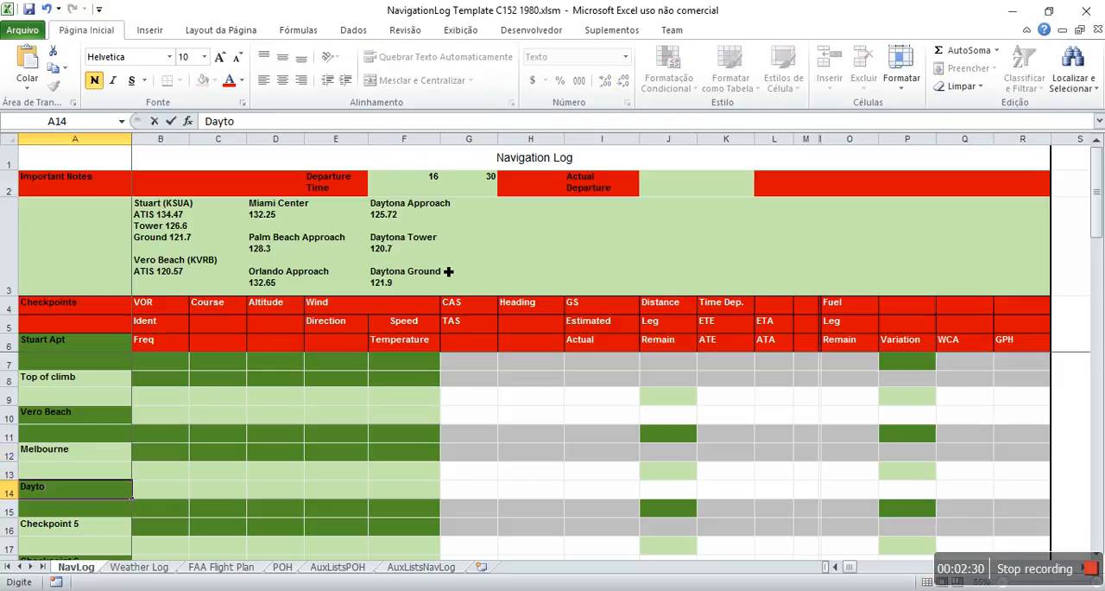
text(na Beach)
key(Return)
text(Intl. Apt.)
key(Return)
Step: Enter course 340 and altitude 4500 in row 7 for the leg from Stuart Apt to Top of climb
key(Up)
key(Right)
key(Up)
key(Up)
key(Up)
key(Up)
key(Right)
key(Up)
key(Up)
key(Up)
key(Up)
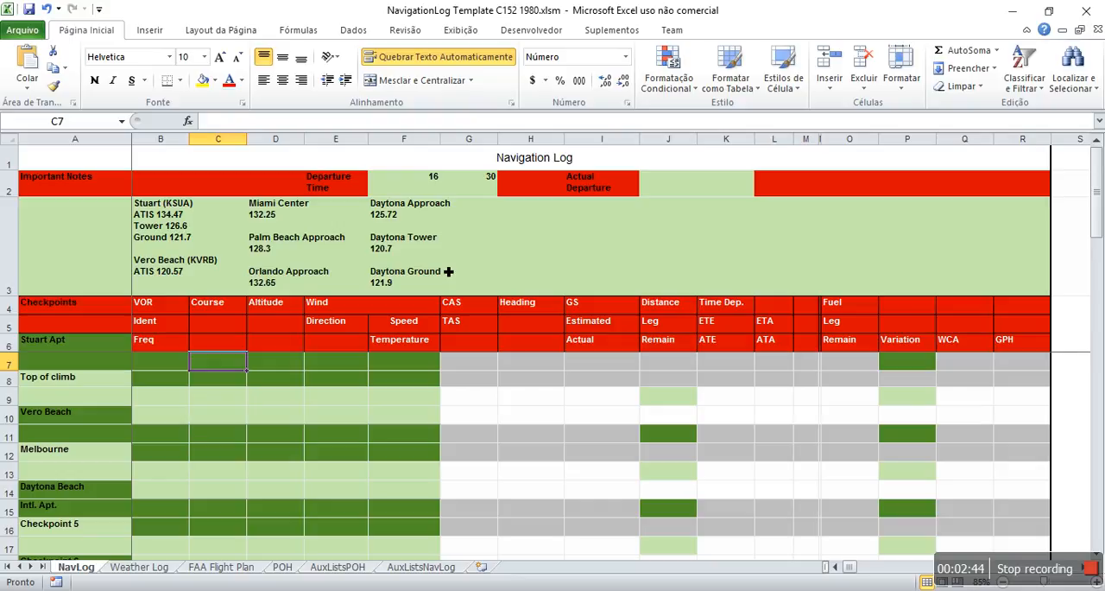
text(340)
key(Return)
key(Up)
key(Right)
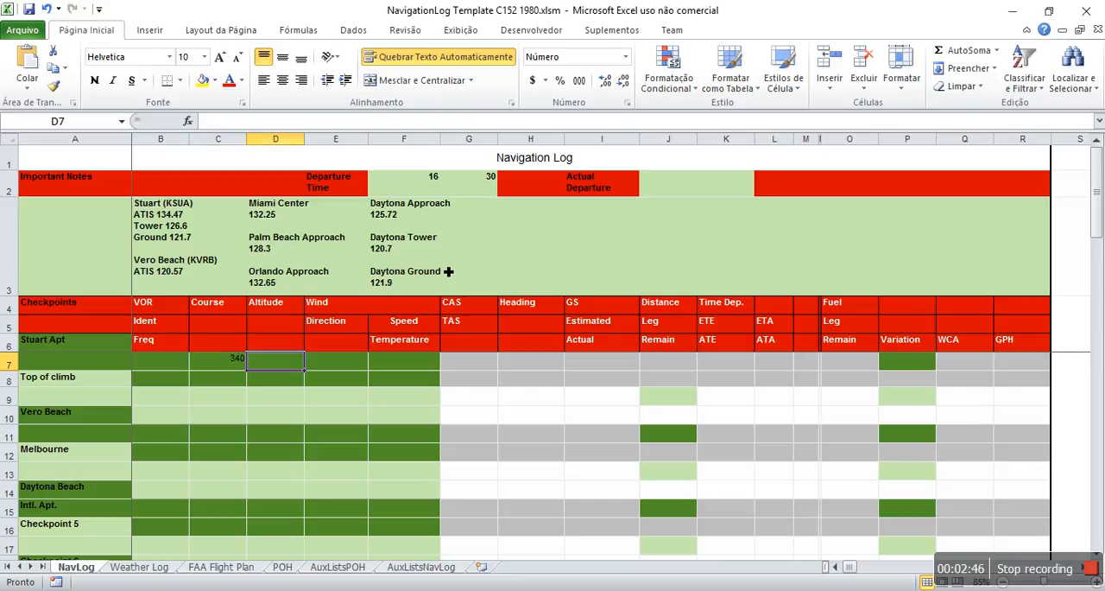
text(4500)
key(Return)
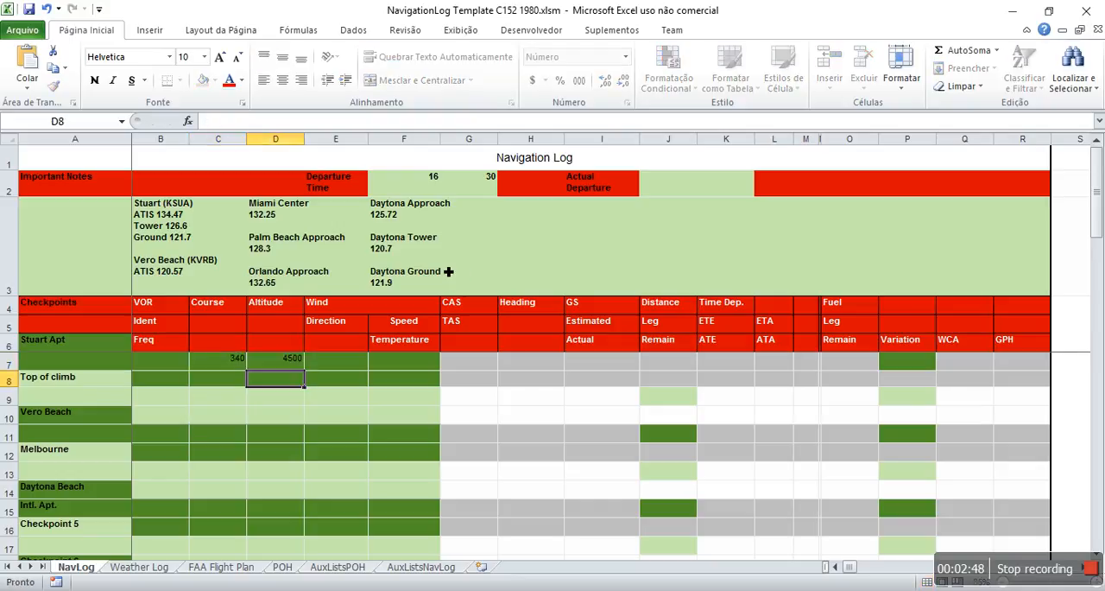
Step: Set the first leg's wind direction to 220 and wind speed to 10 in row 7, and its temperature to 14 in row 8
key(Up)
key(Right)
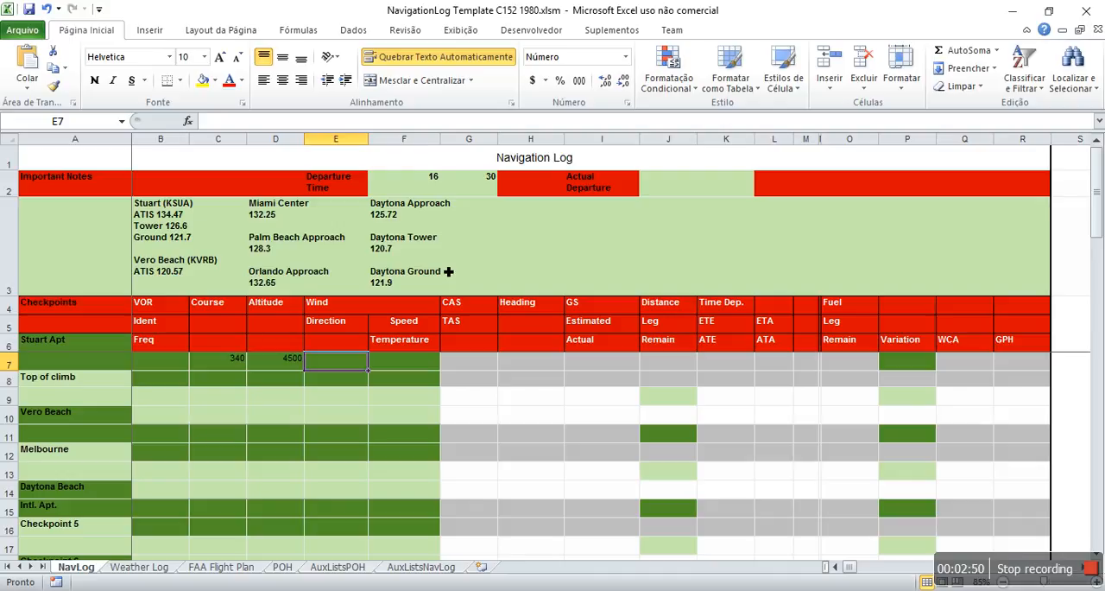
text(220)
key(Return)
key(Up)
key(Right)
text(10)
key(Return)
text(14)
key(Return)
Step: Enter course 340 and altitude 4500 in row 9 for the leg from Top of climb to Vero Beach
key(Left)
key(Left)
key(Left)
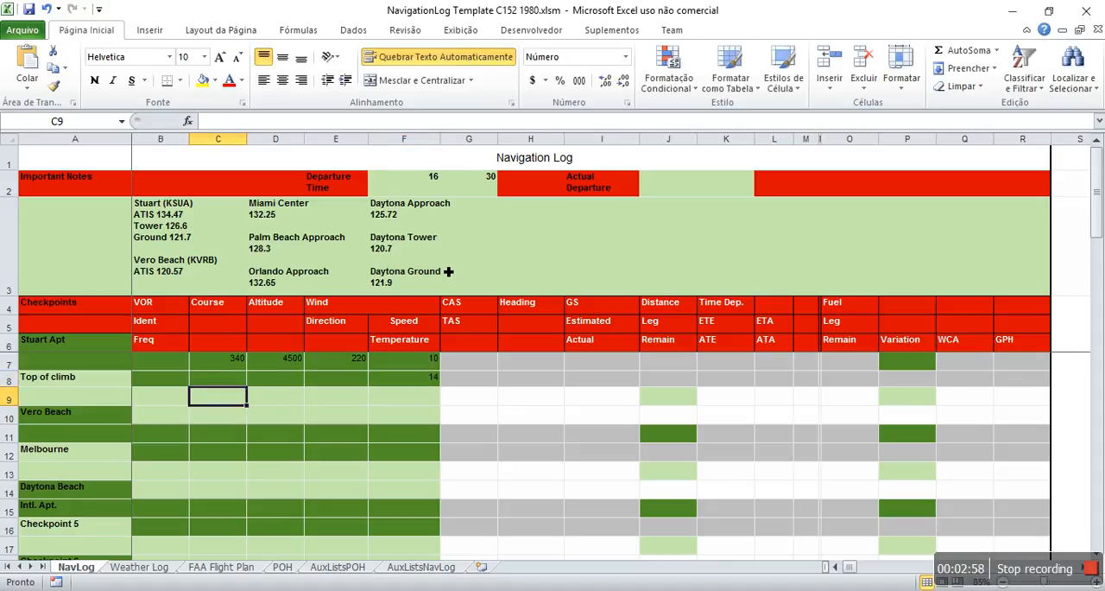
text(340)
key(Tab)
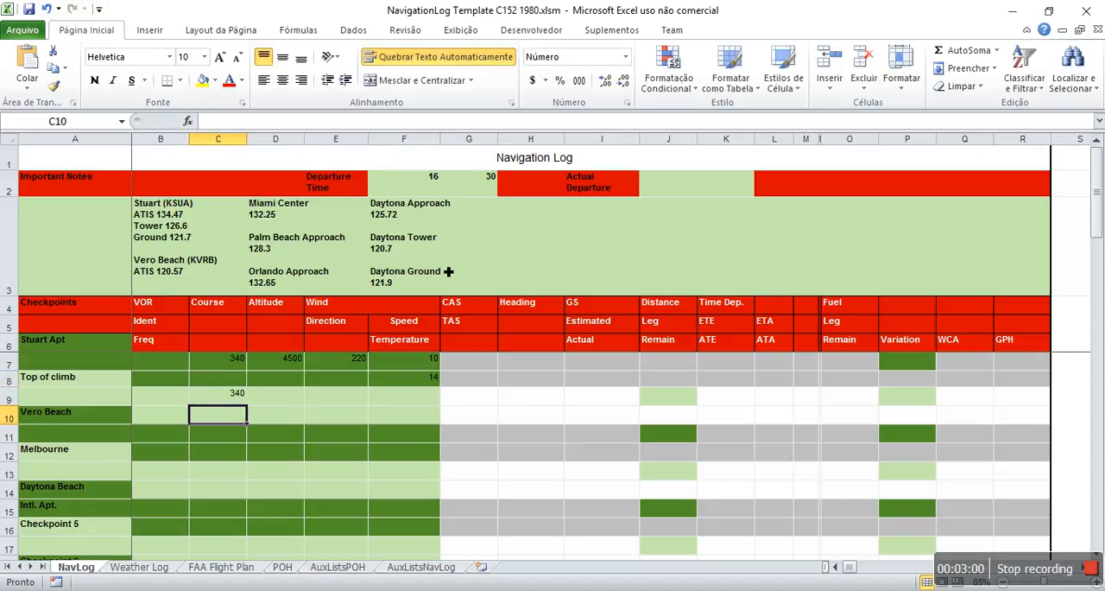
text(4500)
key(Return)
Step: Set the Vero Beach leg's wind direction to 220 and wind speed to 10 in row 9, and its temperature to 14 in row 10
key(Up)
key(Right)
text(220)
key(Return)
key(Up)
key(Right)
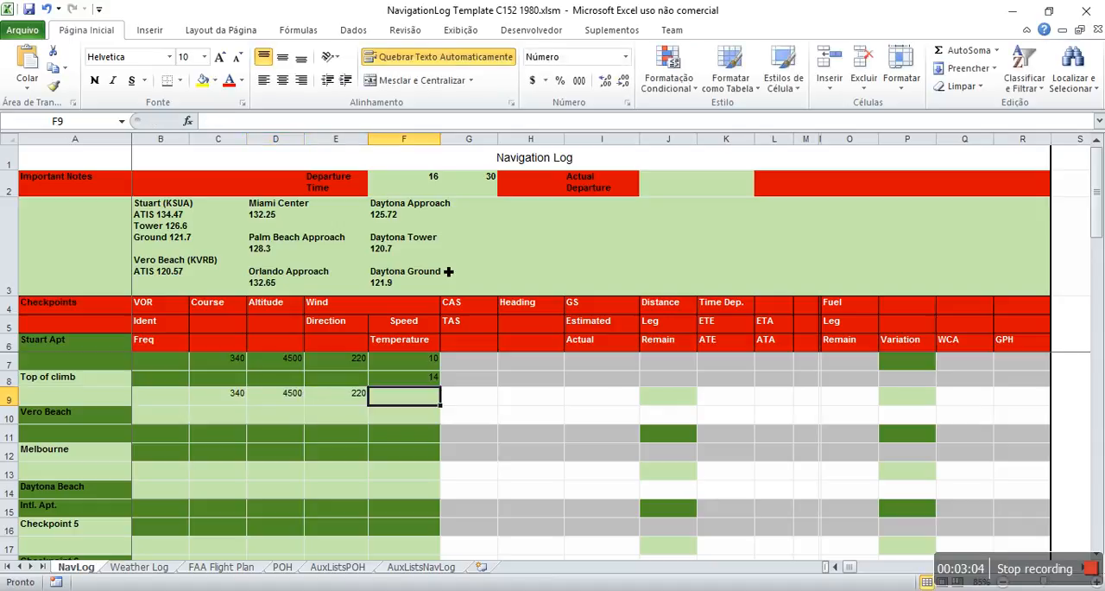
text(10)
key(Return)
text(14)
key(Return)
Step: Enter course 336 and altitude 4500 in row 11 for the leg from Vero Beach to Melbourne
key(Left)
key(Left)
key(Left)
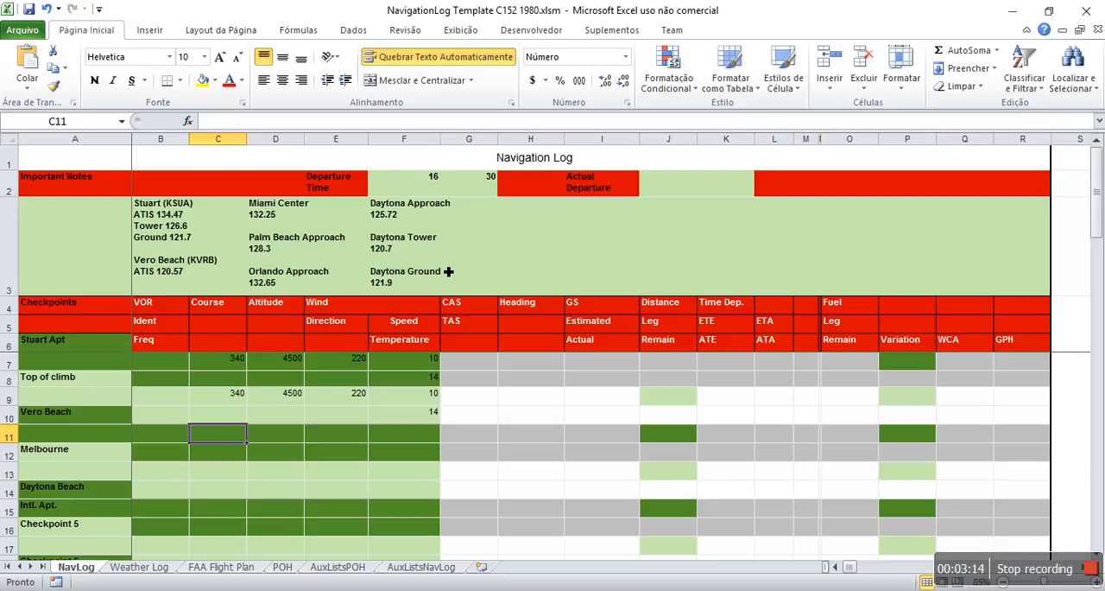
text(336)
key(Return)
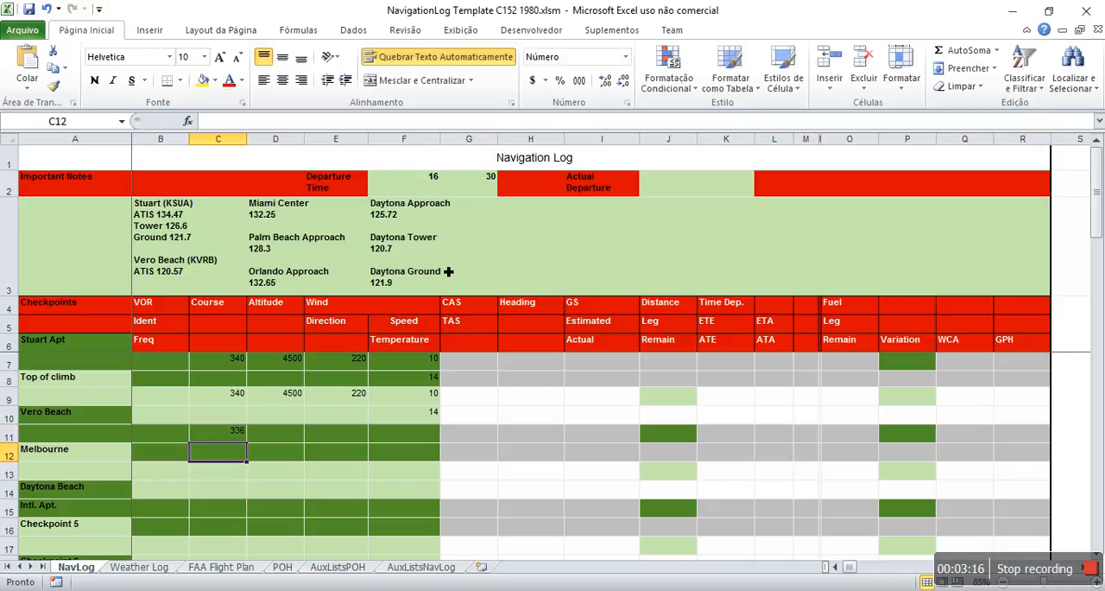
key(Up)
key(Right)
text(4500)
key(Return)
Step: Set the Melbourne leg's wind direction to 256 and wind speed to 16 in row 11, and its temperature to 14 in row 12
key(Up)
key(Right)
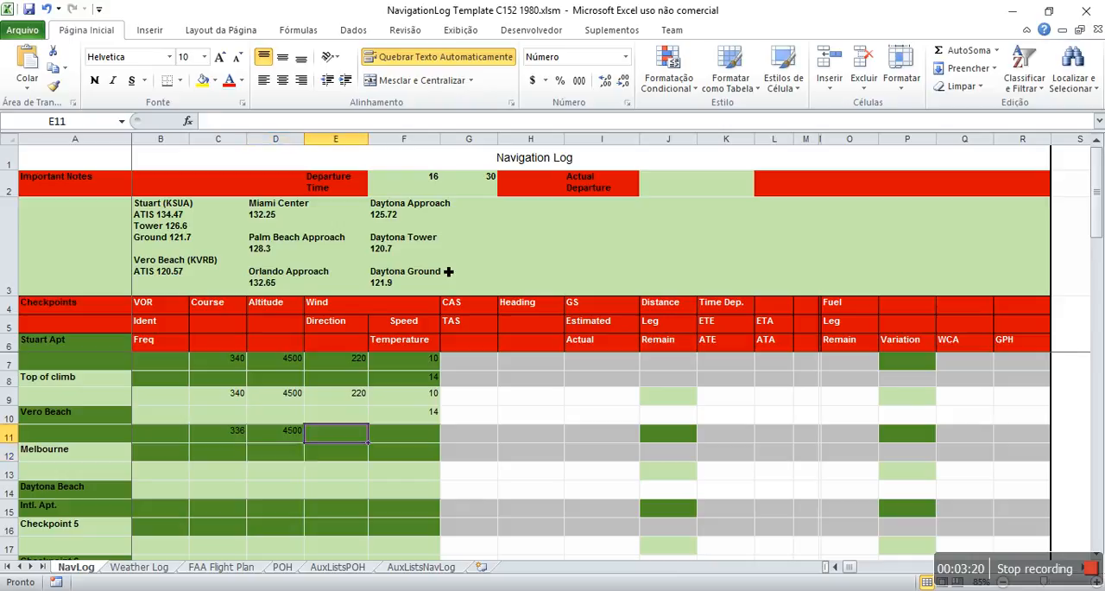
text(25)
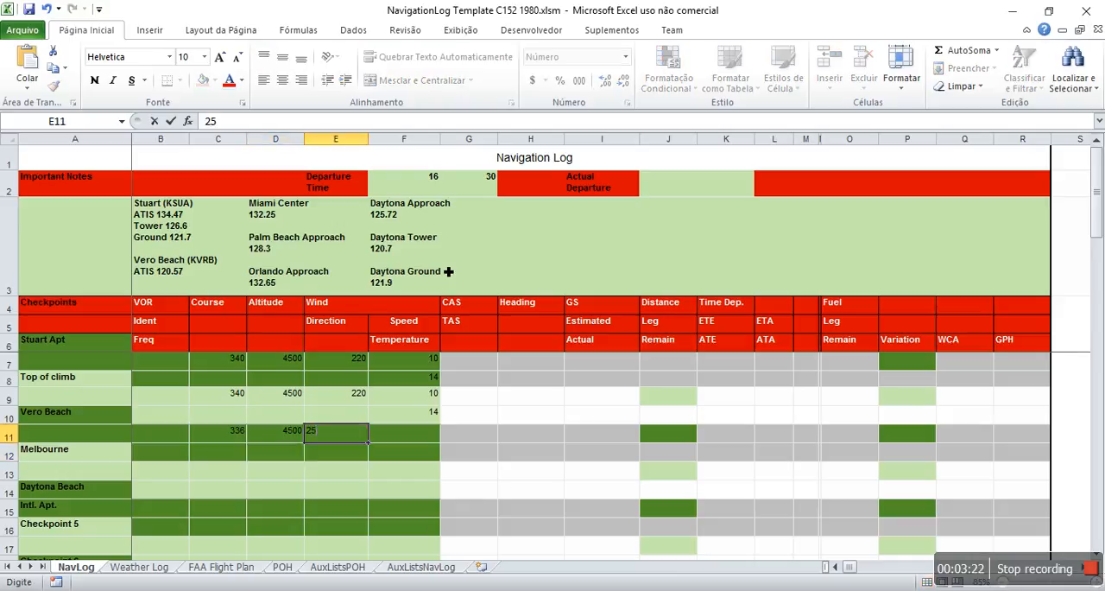
text(6)
key(Return)
key(Up)
key(Right)
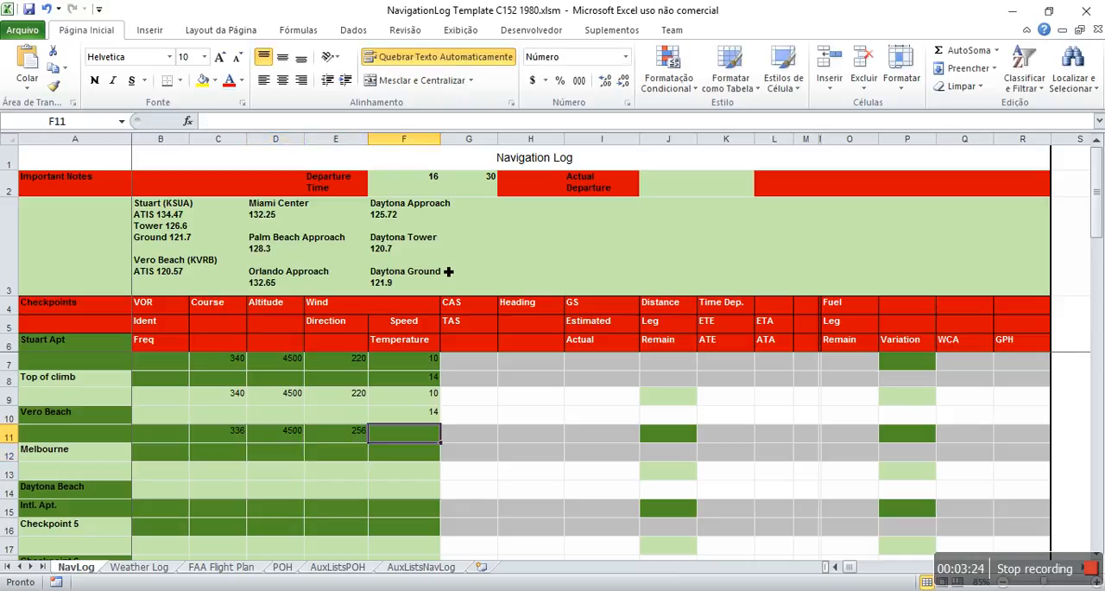
text(16)
key(Return)
text(14)
key(Return)
key(Left)
key(Left)
key(Left)
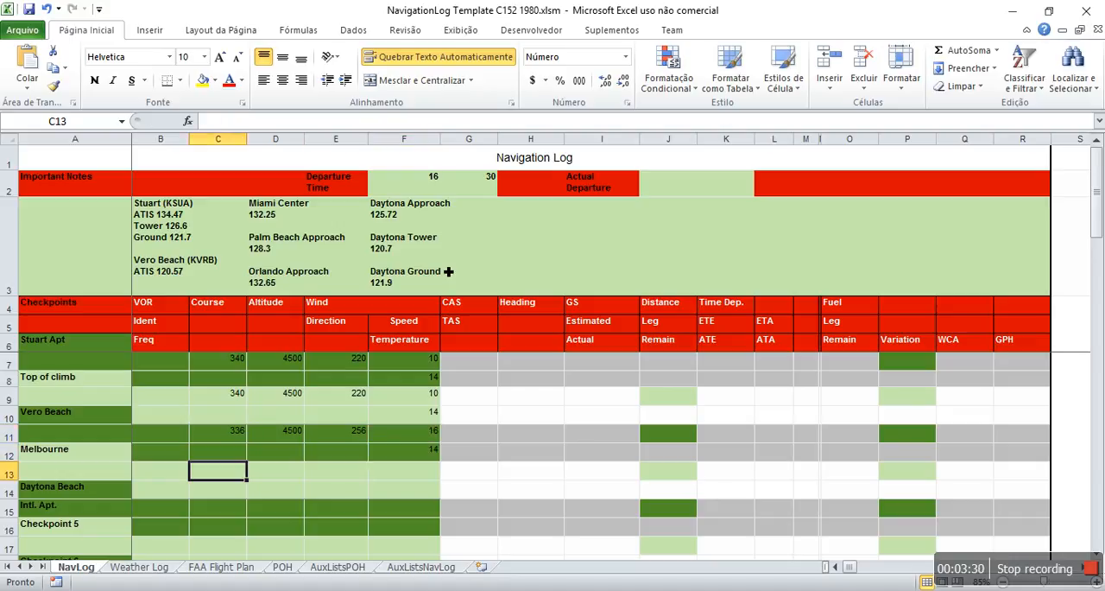
Step: Enter course 342 and altitude 4500 in row 13 for the leg from Melbourne to Daytona Beach
text(342)
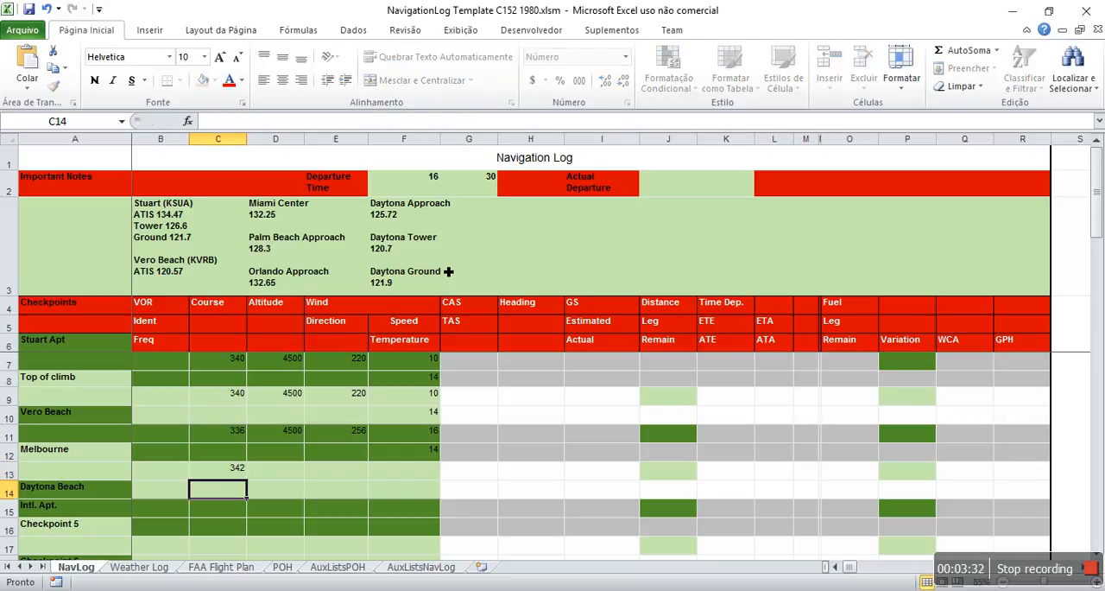
key(Return)
key(Up)
key(Right)
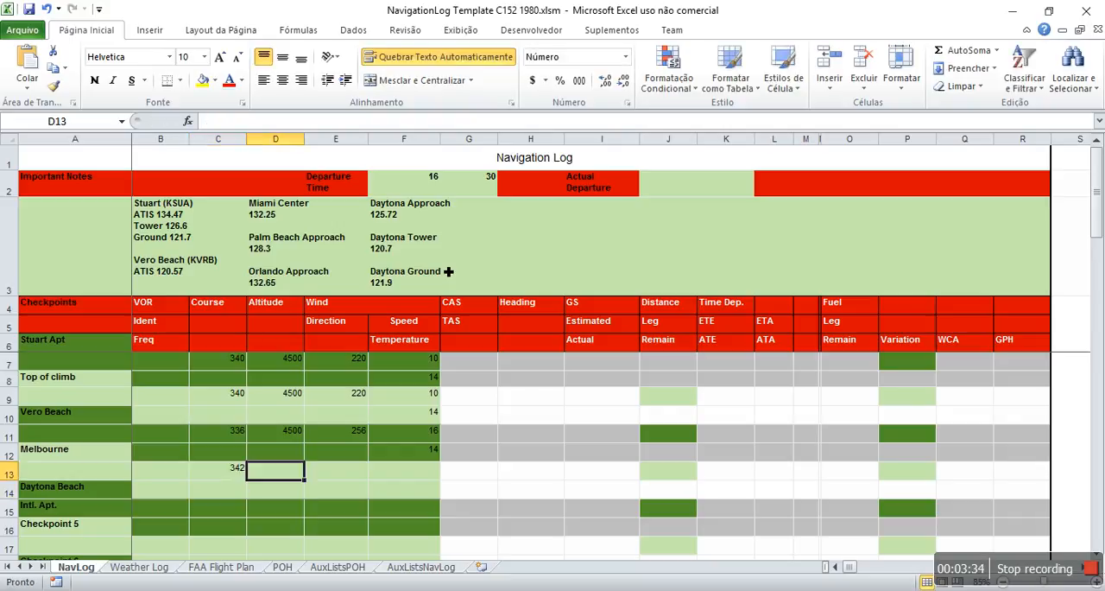
text(4500)
key(Return)
key(Up)
key(Right)
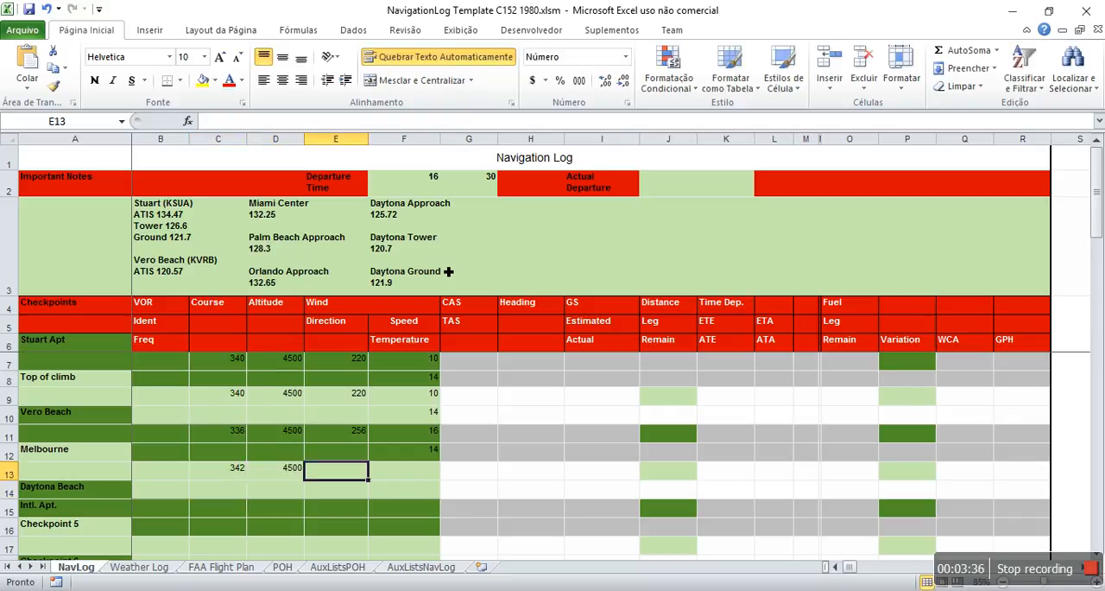
Step: Set the Daytona Beach leg's wind direction to 256 and wind speed to 16 in row 13, and its temperature to 15 in row 14
text(256)
key(Return)
key(Up)
key(Right)
text(16)
key(Return)
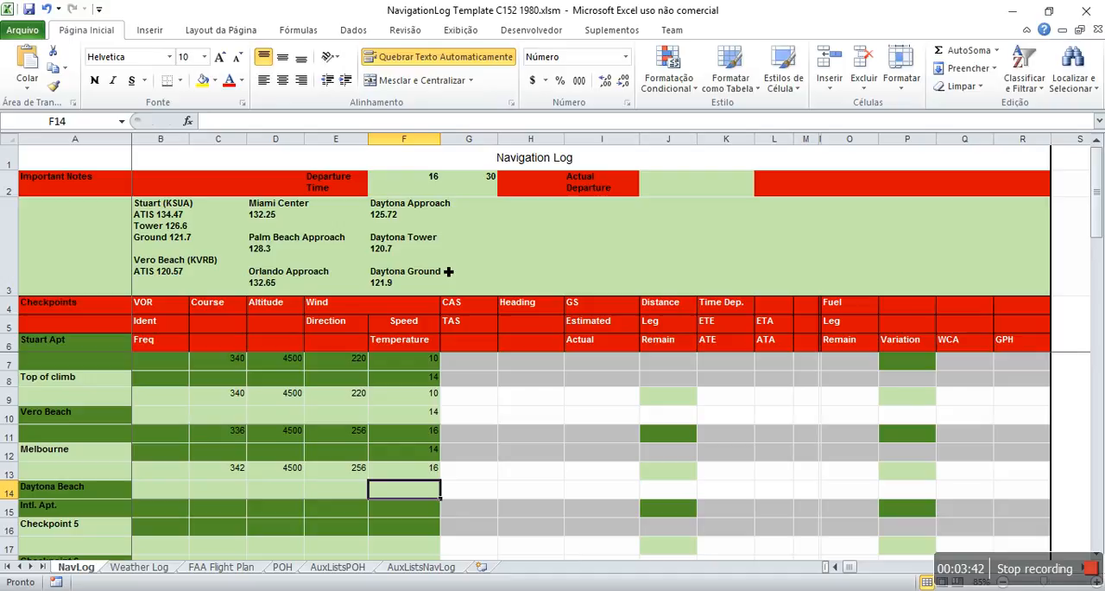
text(15)
key(Return)
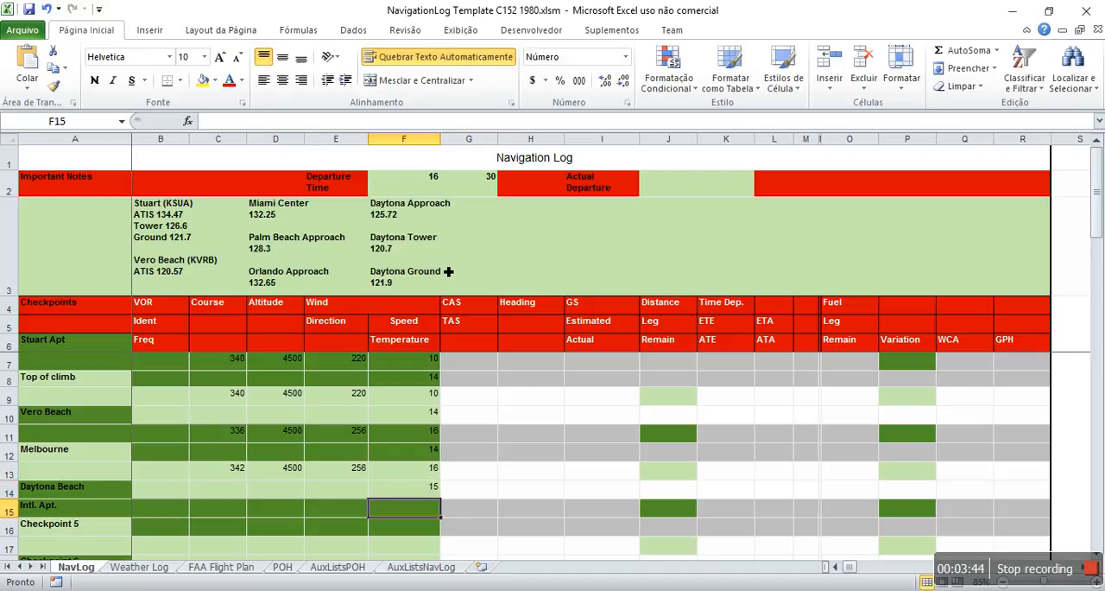
Step: Set the leg distance to Vero Beach to 30 in row 9
key(Up)
key(Up)
key(Right)
key(Right)
key(Right)
key(Right)
key(Up)
key(Up)
key(Up)
key(Up)
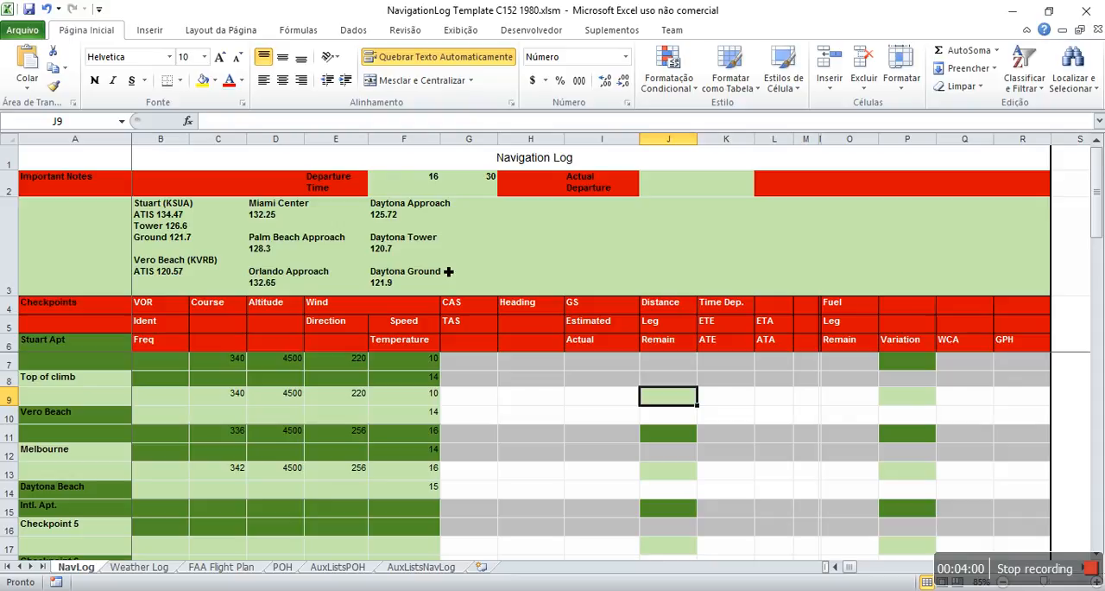
text(30)
key(Return)
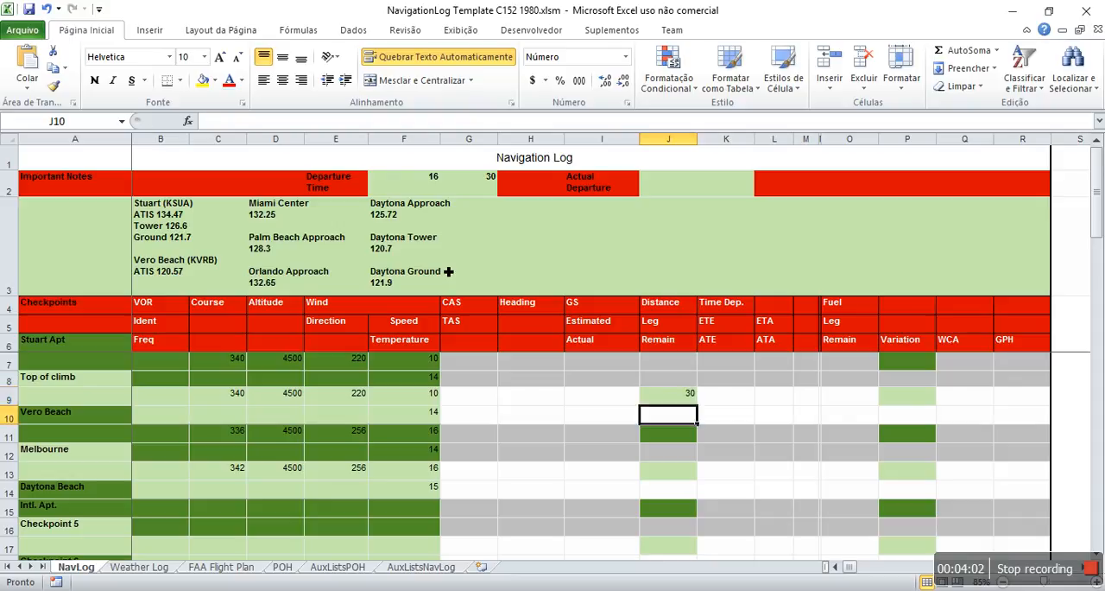
Step: Set the leg distance to Melbourne to 30 in row 11 and to Daytona Beach to 68 in row 13
key(Return)
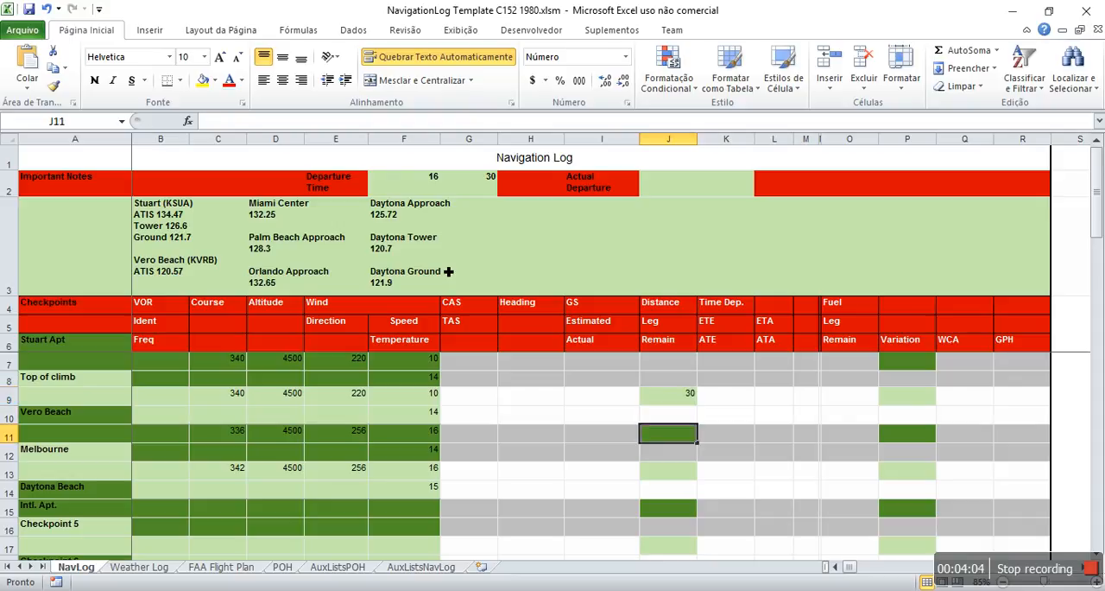
text(30)
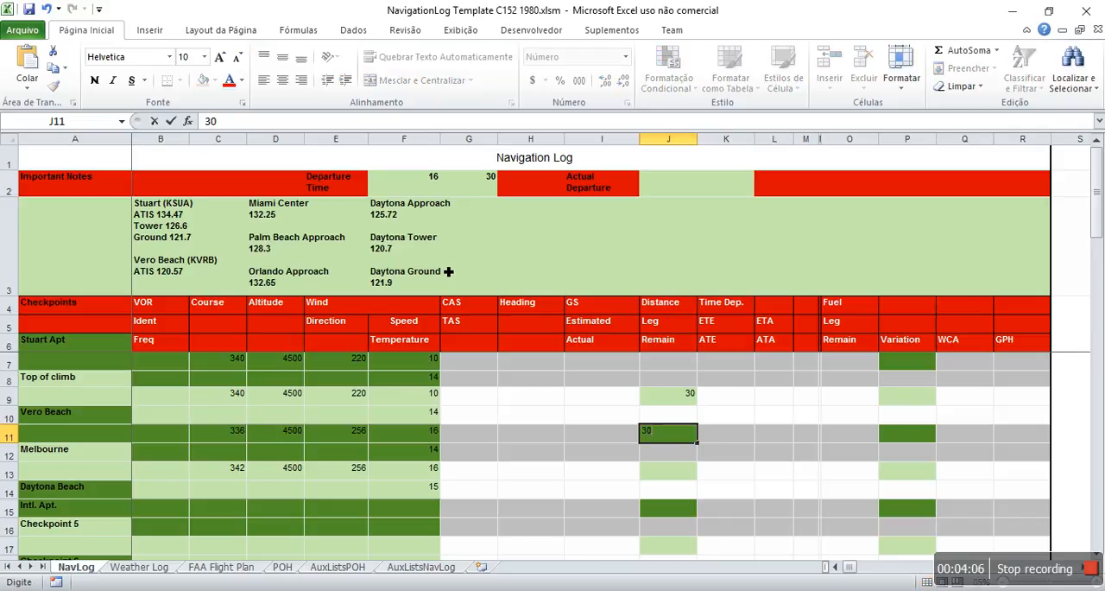
key(Return)
key(Return)
text(68)
key(Return)
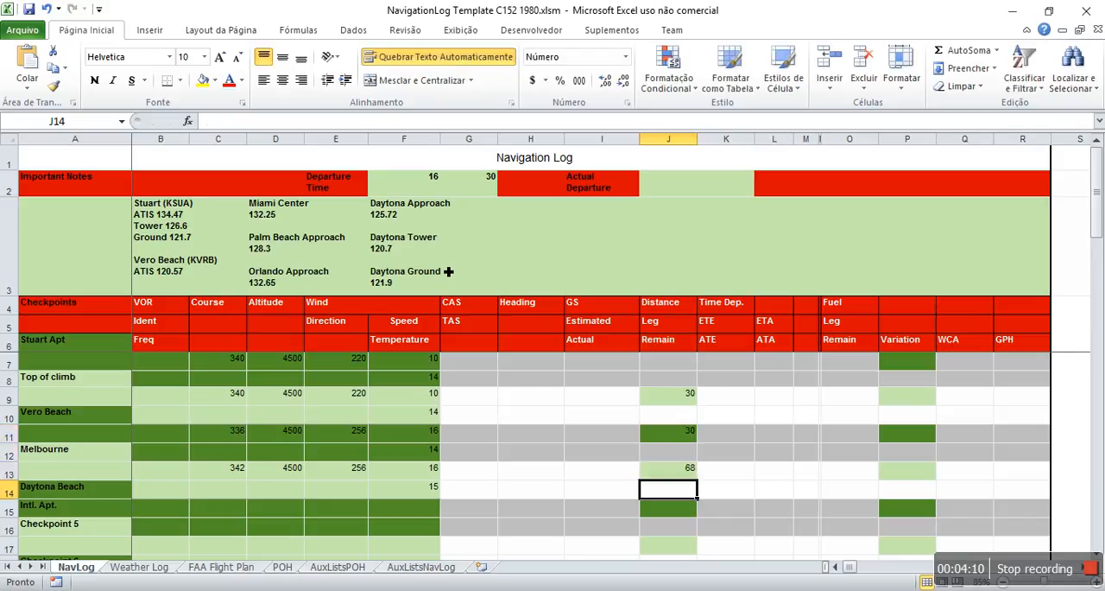
Step: In the Weight & Balance section, enter weight 125 and arm 35 for the front seat left
scroll(224, 423, down, 2)
scroll(287, 427, down, 1)
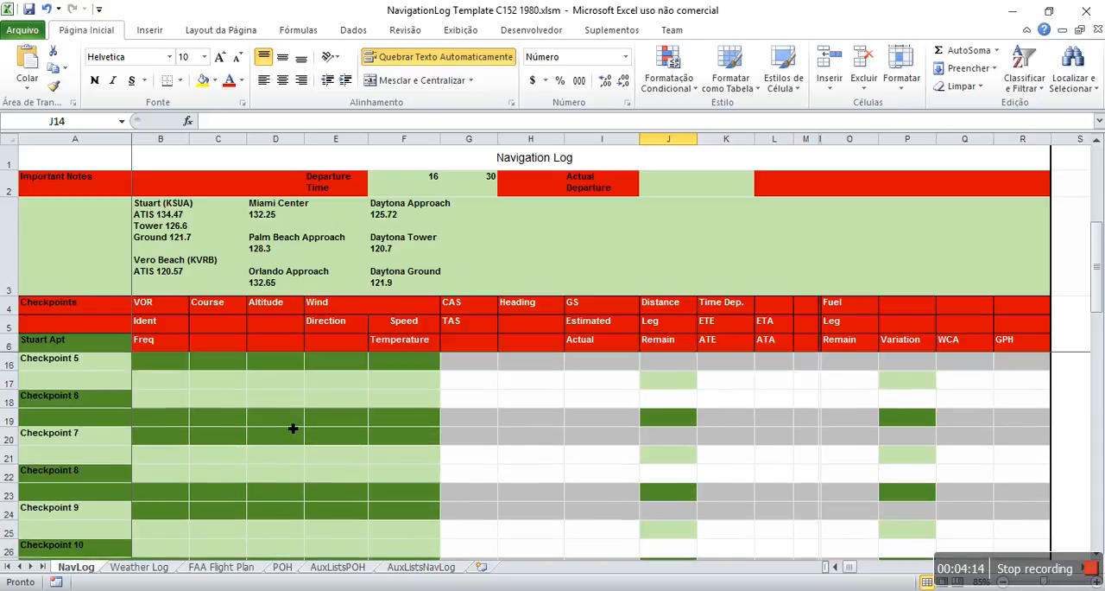
scroll(292, 428, down, 5)
scroll(308, 428, down, 1)
scroll(309, 428, up, 1)
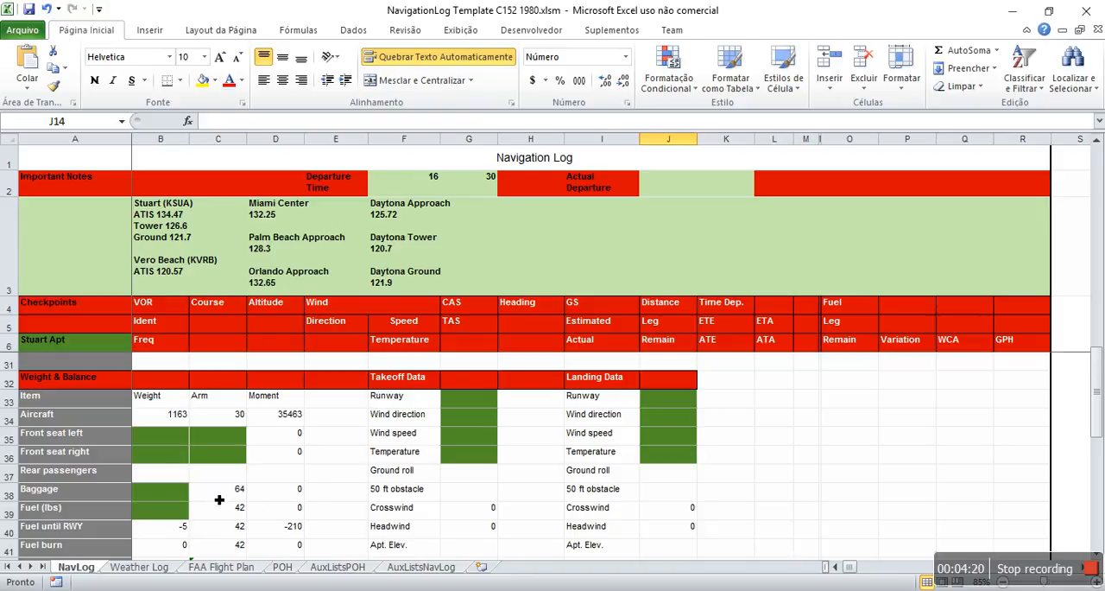
click(181, 439)
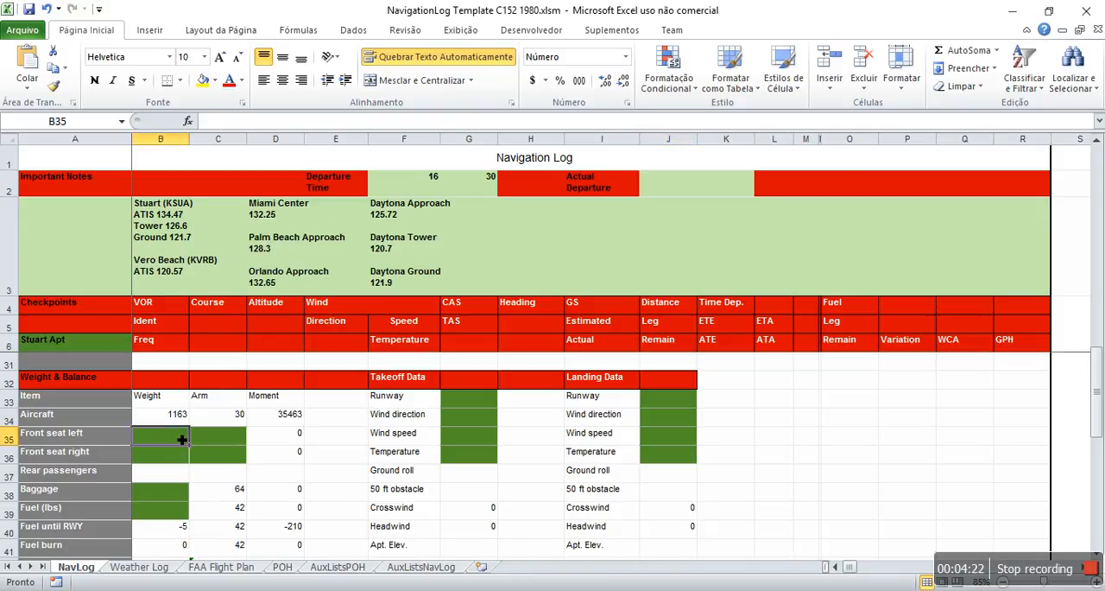
text(125)
key(Return)
key(Up)
key(Right)
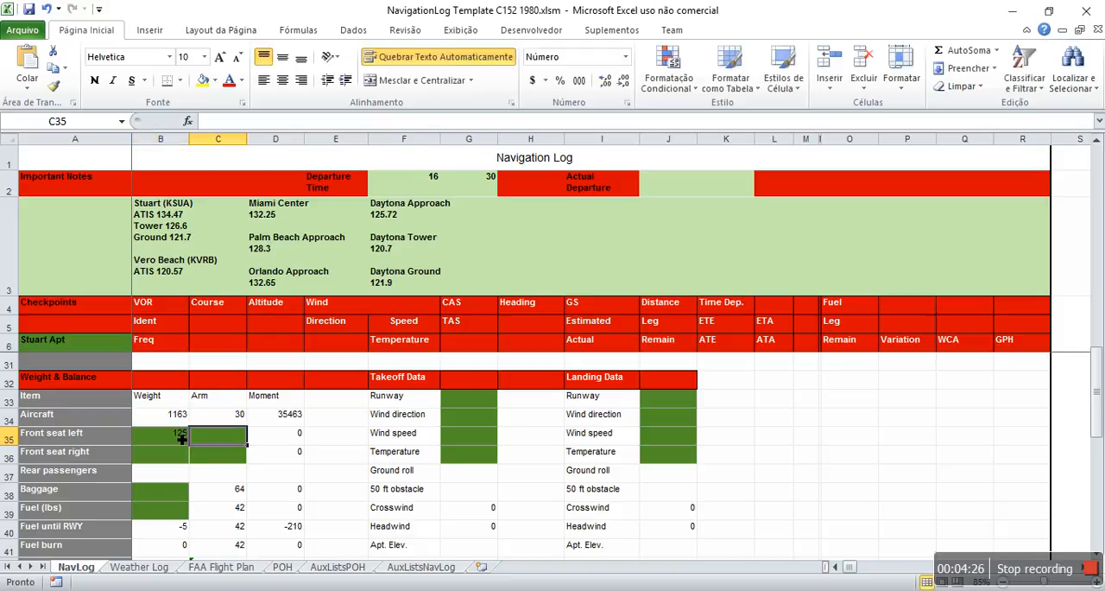
text(35)
key(Return)
Step: Enter weight 185 and arm 41 for the front seat right in the Weight & Balance section
key(Left)
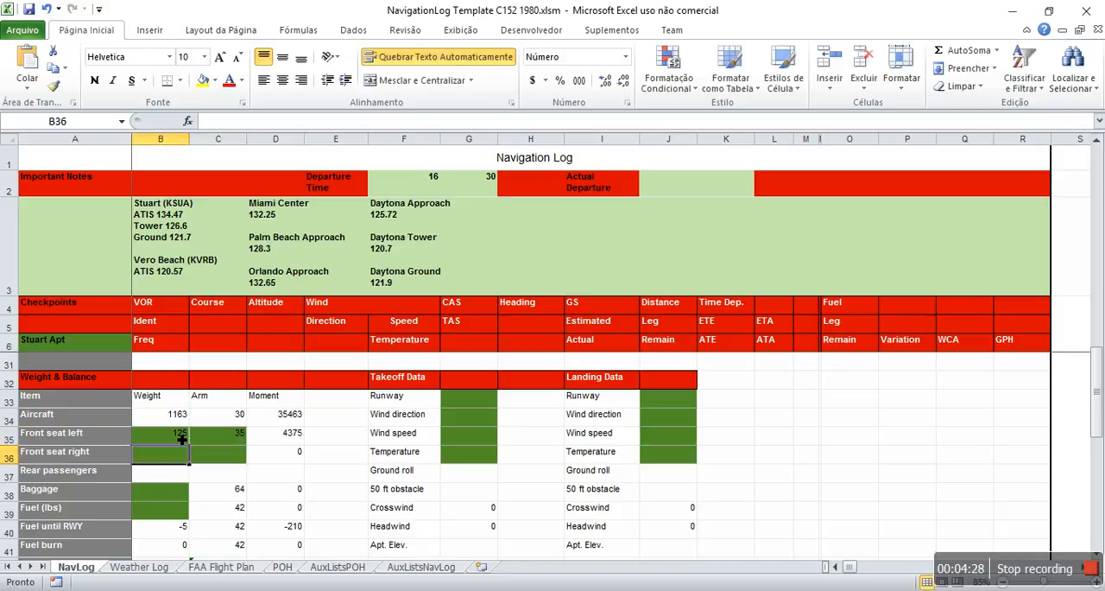
text(185)
key(Return)
key(Up)
key(Right)
text(41)
key(Return)
Step: Set the baggage weight to 10 and the fuel weight to 147 lbs
key(Down)
key(Left)
text(10)
key(Return)
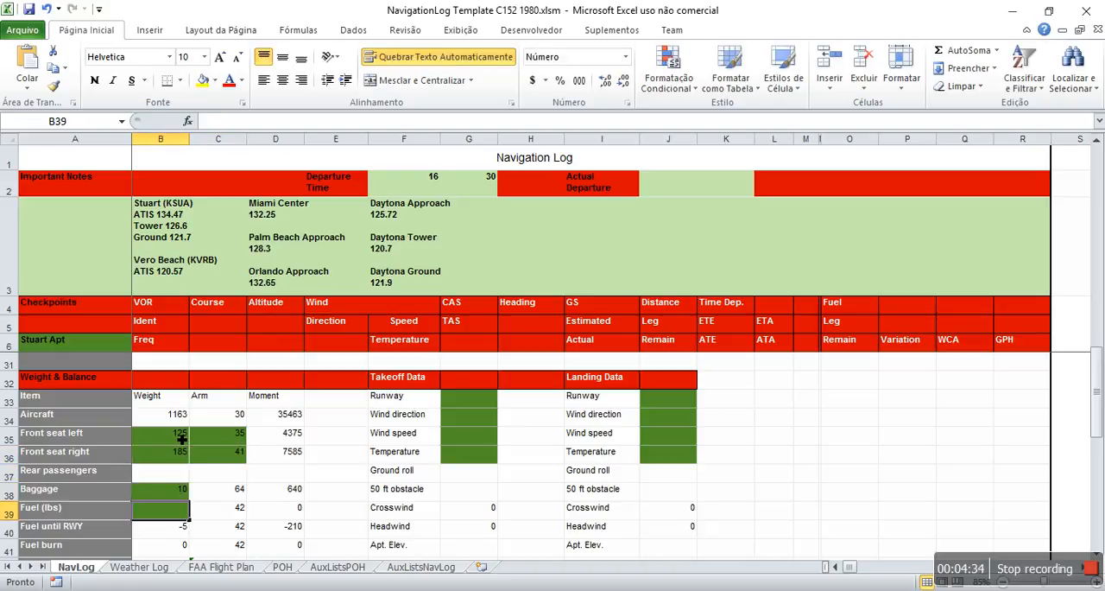
text(147)
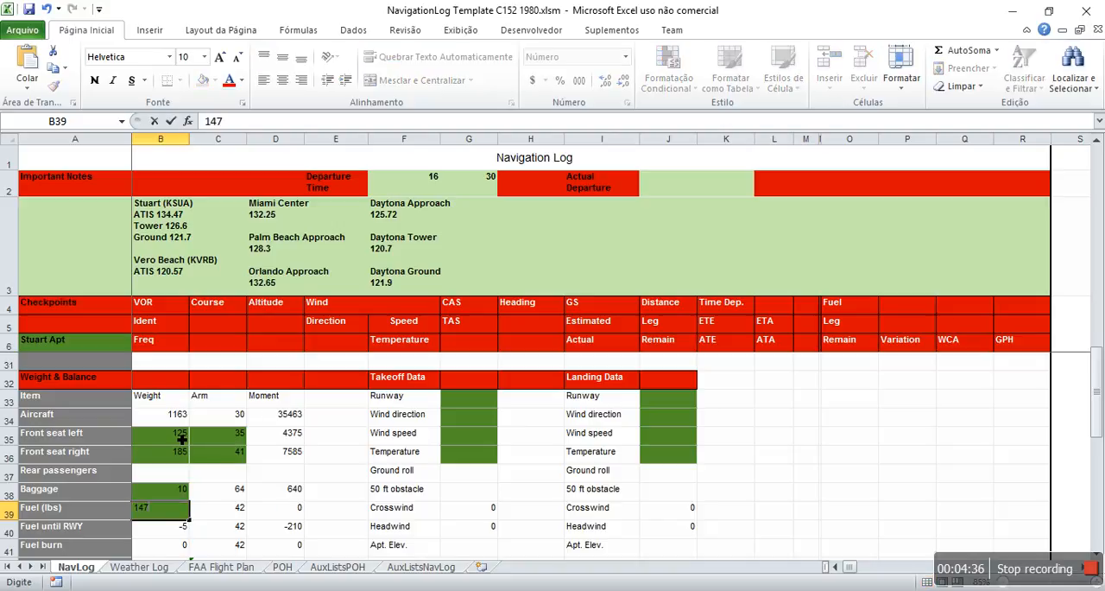
key(Return)
Step: Set the takeoff runway to 12 and the takeoff wind direction to 100 in the Takeoff Data
key(Right)
key(Right)
key(Right)
key(Right)
key(Right)
key(Up)
key(Up)
key(Up)
key(Up)
key(Up)
key(Up)
key(Up)
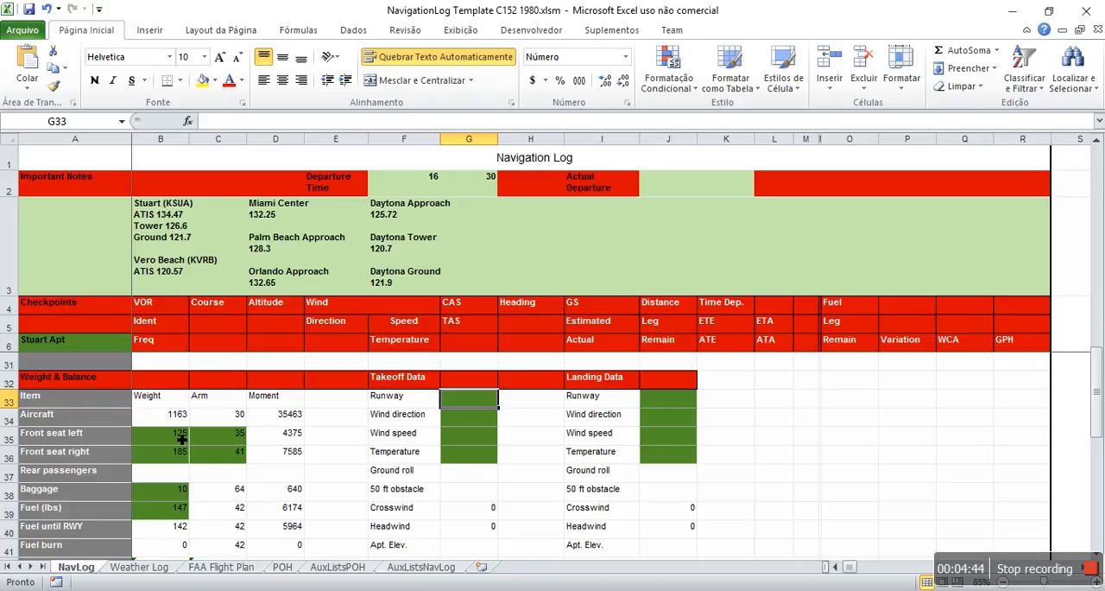
text(12)
key(Return)
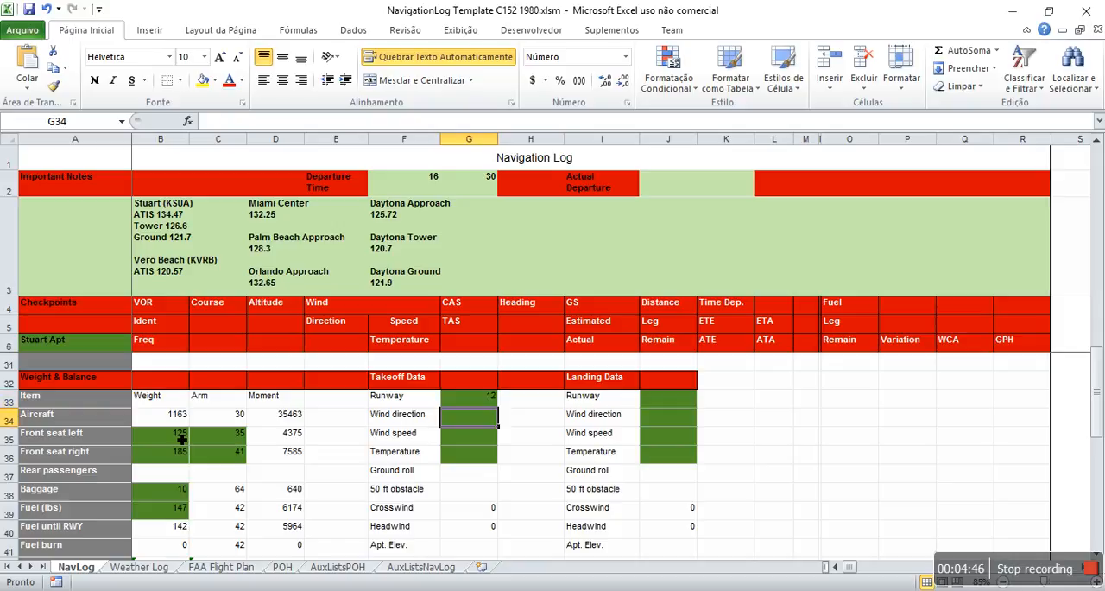
text(1000)
key(Return)
key(Up)
text(100)
key(Return)
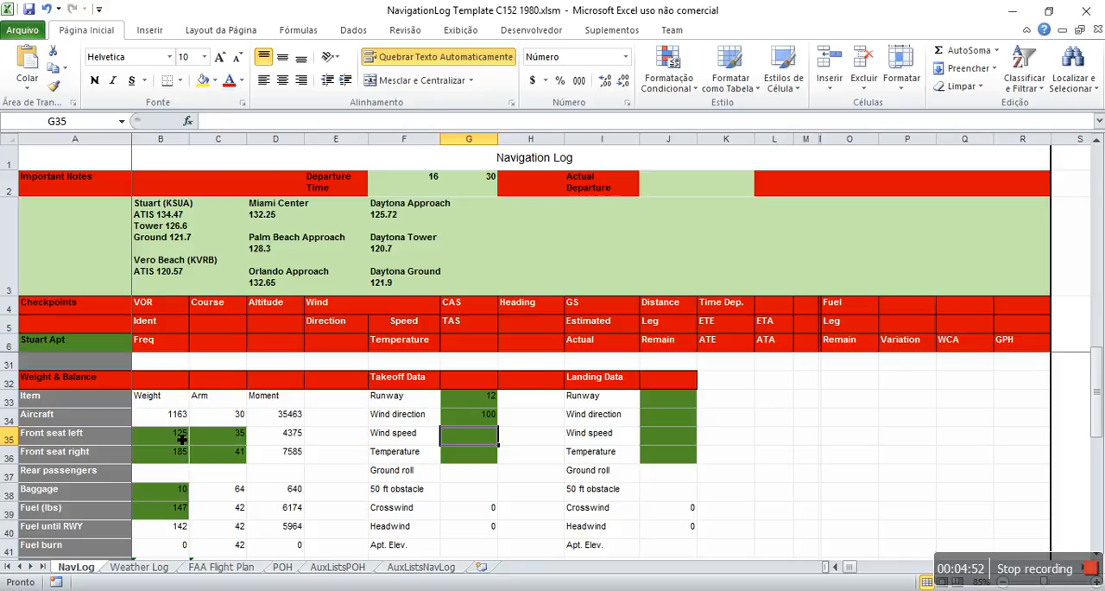
Step: Set the takeoff wind speed to 10 and the takeoff temperature to 28
text(10)
key(Return)
text(28)
key(Return)
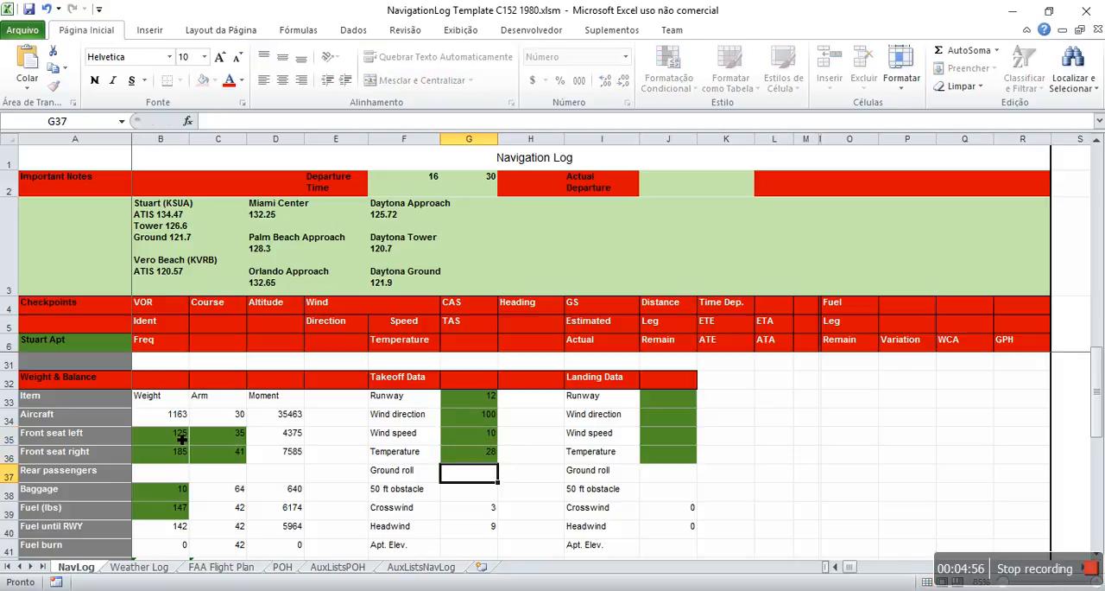
Step: Set the landing runway to 25 and the landing wind direction to 240 in the Landing Data
key(Up)
key(Right)
key(Right)
key(Up)
key(Up)
key(Right)
key(Up)
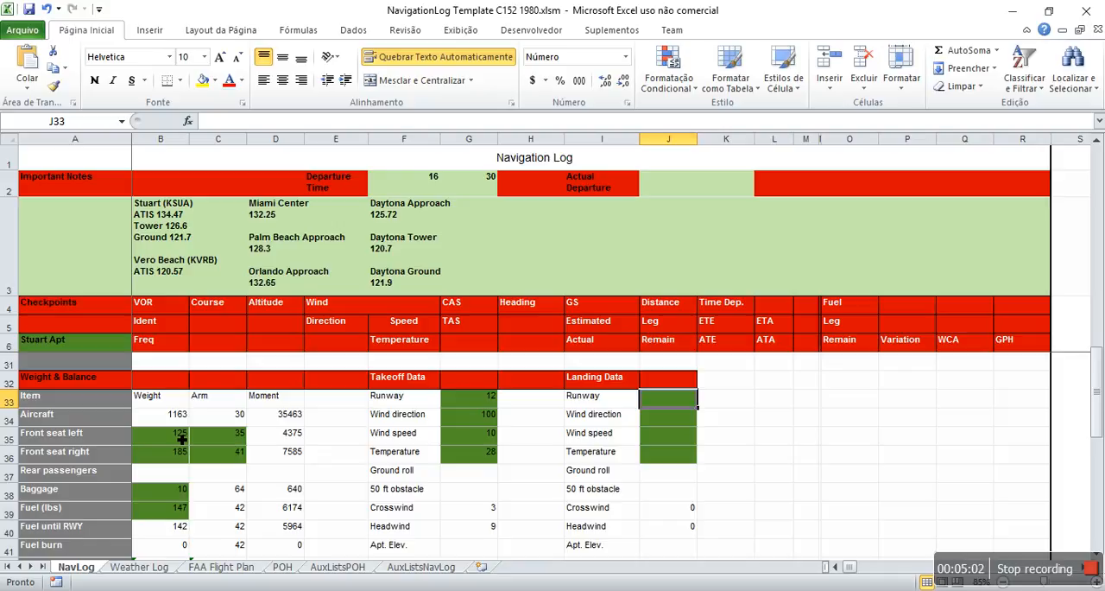
text(25)
key(Return)
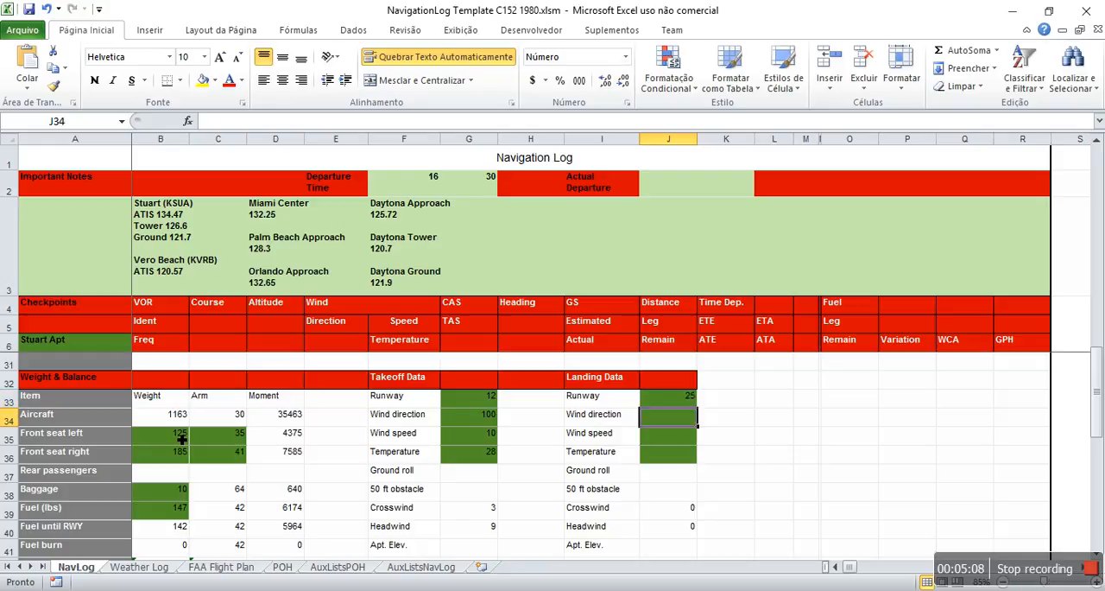
text(240)
key(Return)
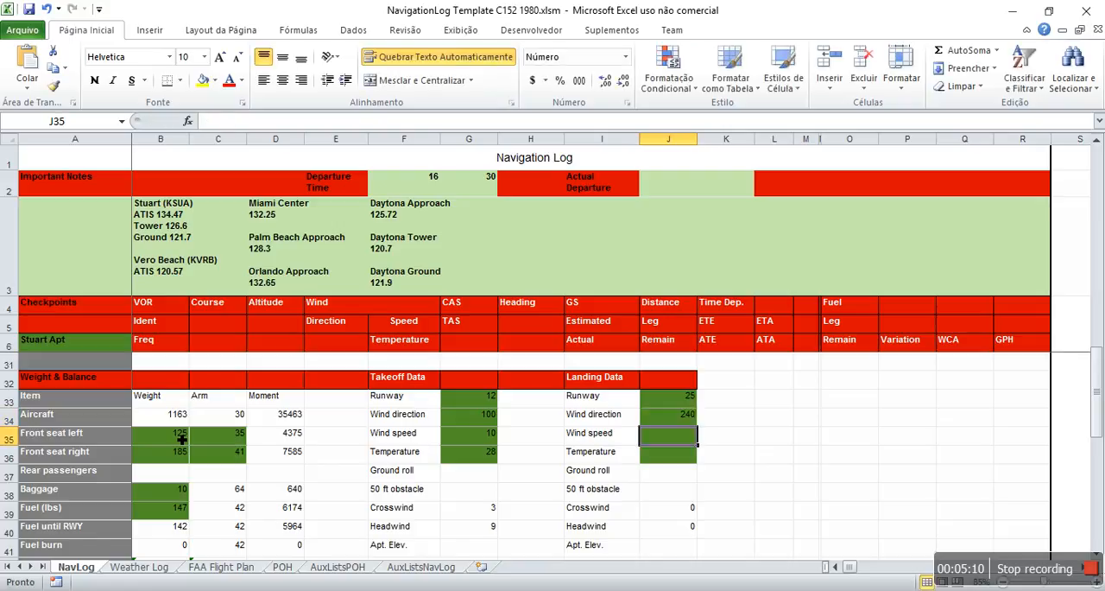
Step: Set the landing wind speed to 10 and the landing temperature to 30
text(10)
key(Return)
text(30)
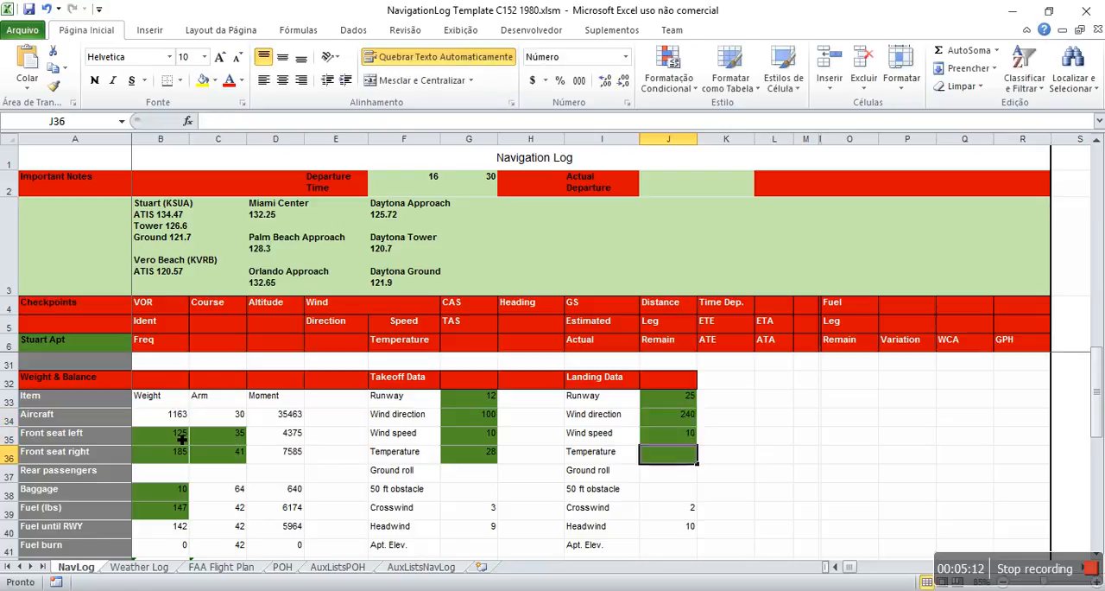
key(Return)
Step: Set the barometric altimeter to 30.01 in cell B52
key(Left)
key(Left)
key(Left)
key(Left)
key(Left)
key(Left)
key(Left)
key(Left)
key(Down)
key(Down)
key(Down)
key(Down)
key(Down)
key(Down)
key(Down)
key(Down)
key(Down)
key(Down)
key(Down)
key(Down)
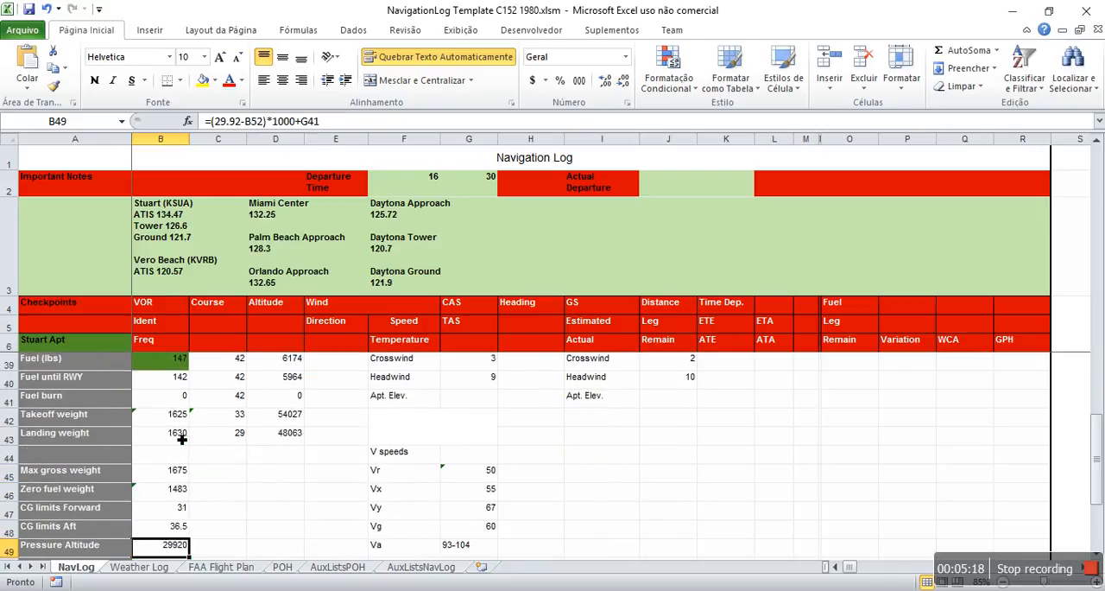
key(Down)
key(Down)
key(Down)
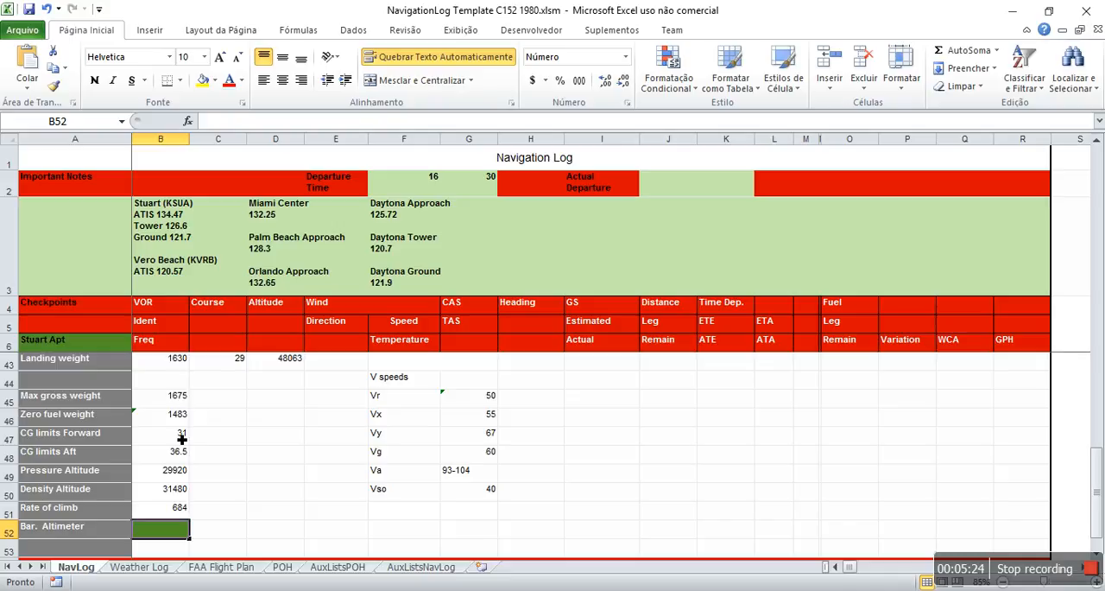
text(30.01)
key(Return)
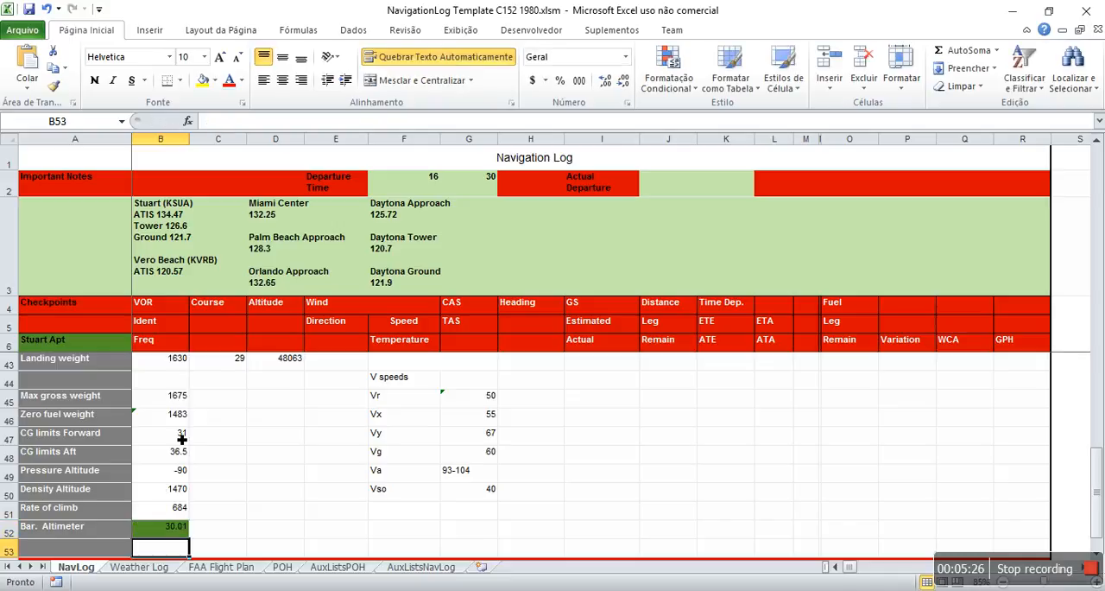
key(Up)
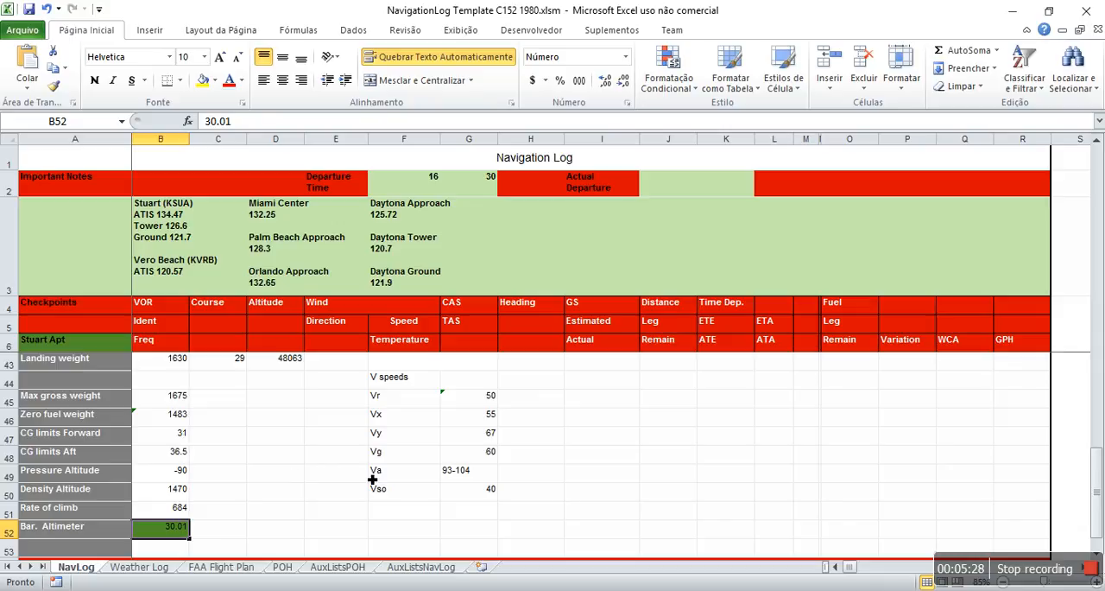
Step: Enter a magnetic variation of 6 for all four flight legs in rows 7, 9, 11 and 13
scroll(595, 498, down, 1)
scroll(598, 495, up, 12)
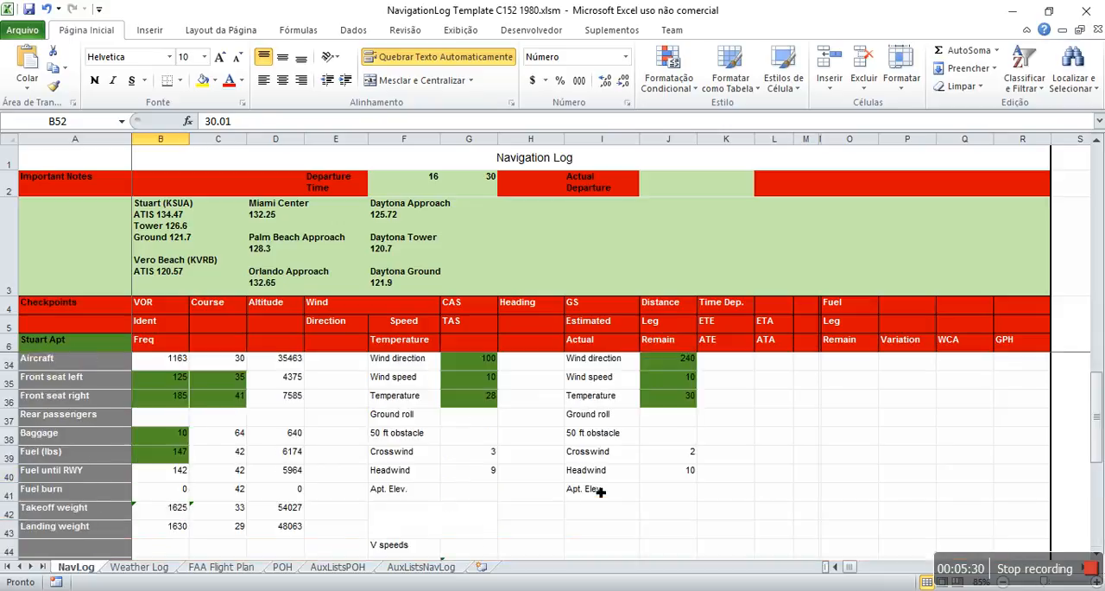
scroll(602, 492, up, 1)
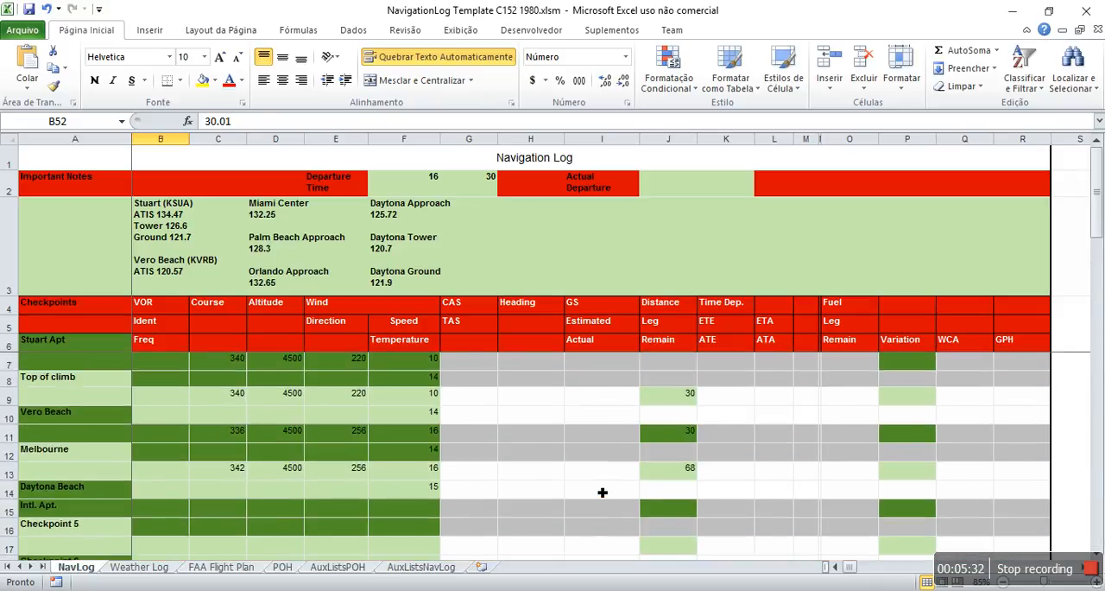
click(909, 366)
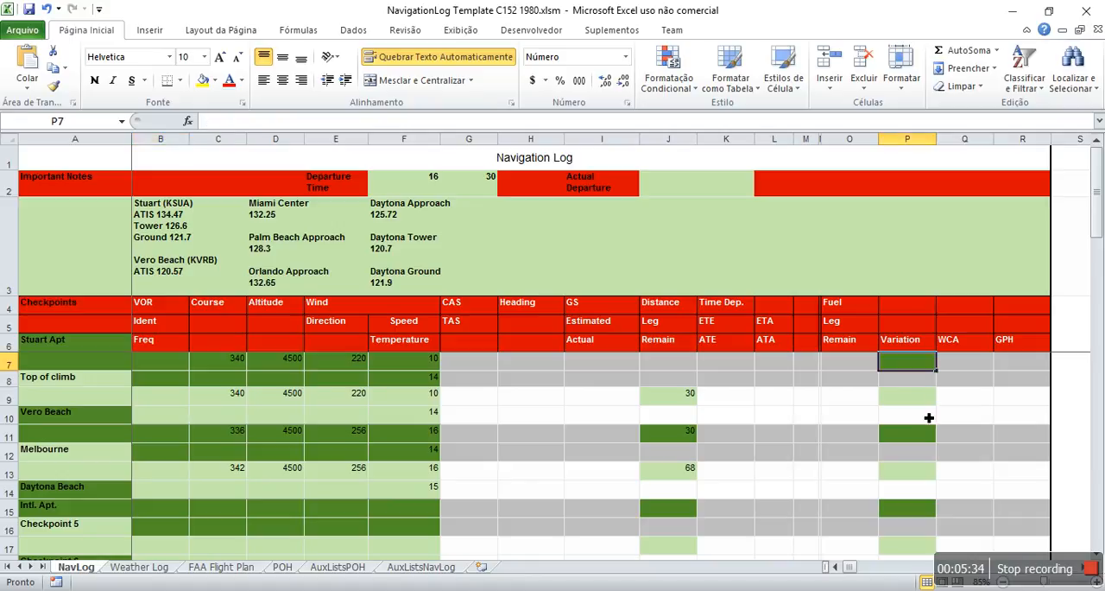
text(6)
key(Return)
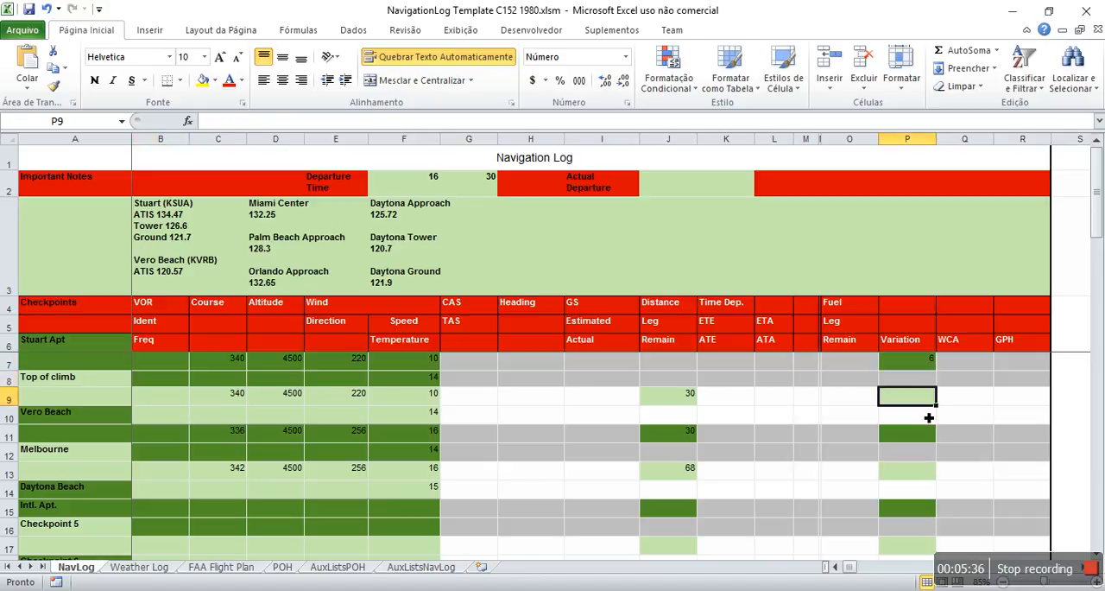
text(6)
key(Return)
text(6)
key(Return)
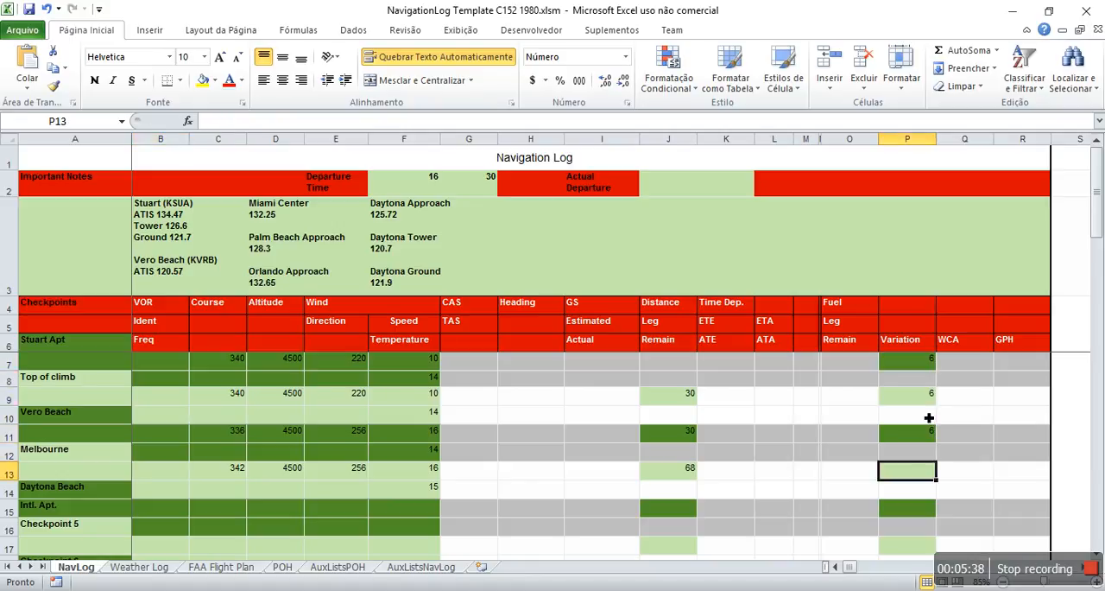
text(6)
key(Return)
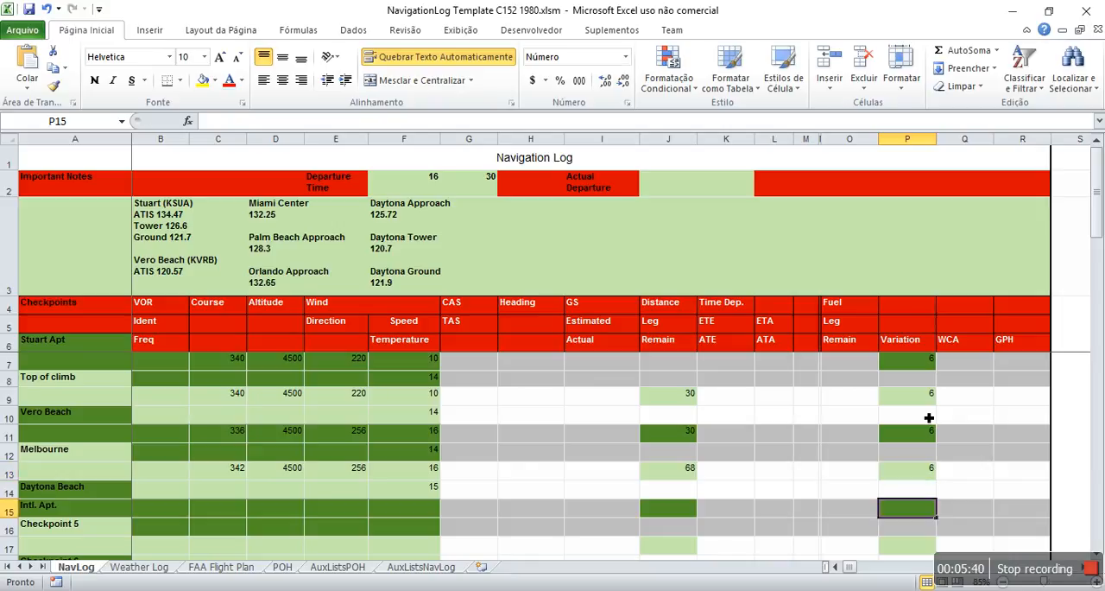
Step: Return the cell selection from the variation column to the Navigation Log title in cell A1
key(Up)
key(Left)
key(Left)
key(Up)
key(Up)
key(Left)
key(Left)
key(Left)
key(Up)
key(Left)
key(Left)
key(Up)
key(Left)
key(Up)
key(Left)
key(Left)
key(Up)
key(Left)
key(Up)
key(Left)
key(Left)
key(Left)
key(Left)
key(Up)
key(Up)
key(Up)
key(Up)
key(Up)
key(Up)
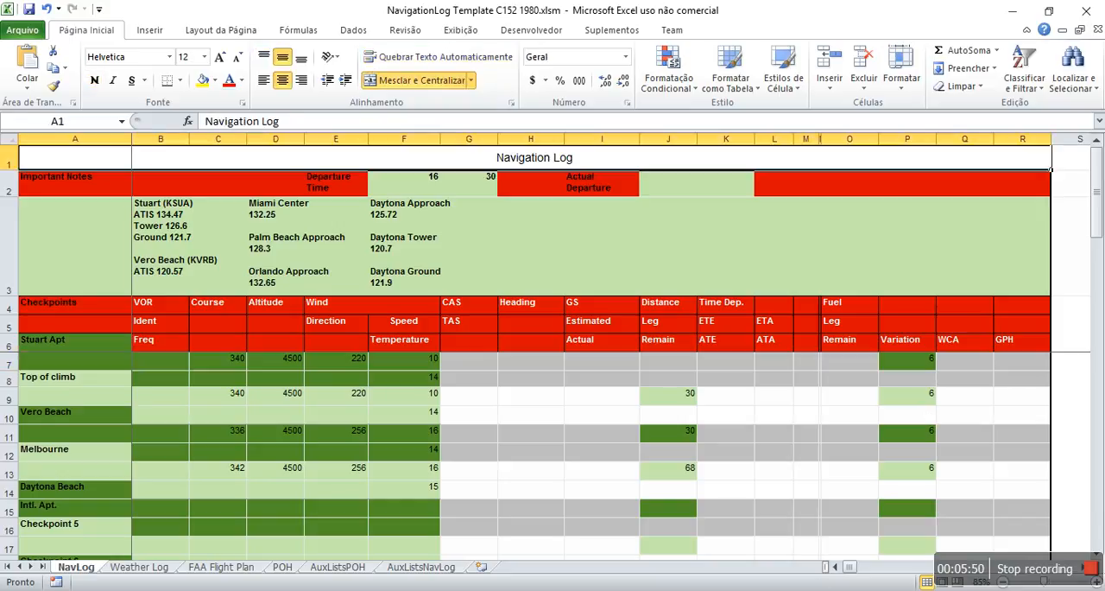
Step: Switch to the MakeStraight Simple wizard, continue to its options and set the cruise power setting to 2400
key(alt+Tab)
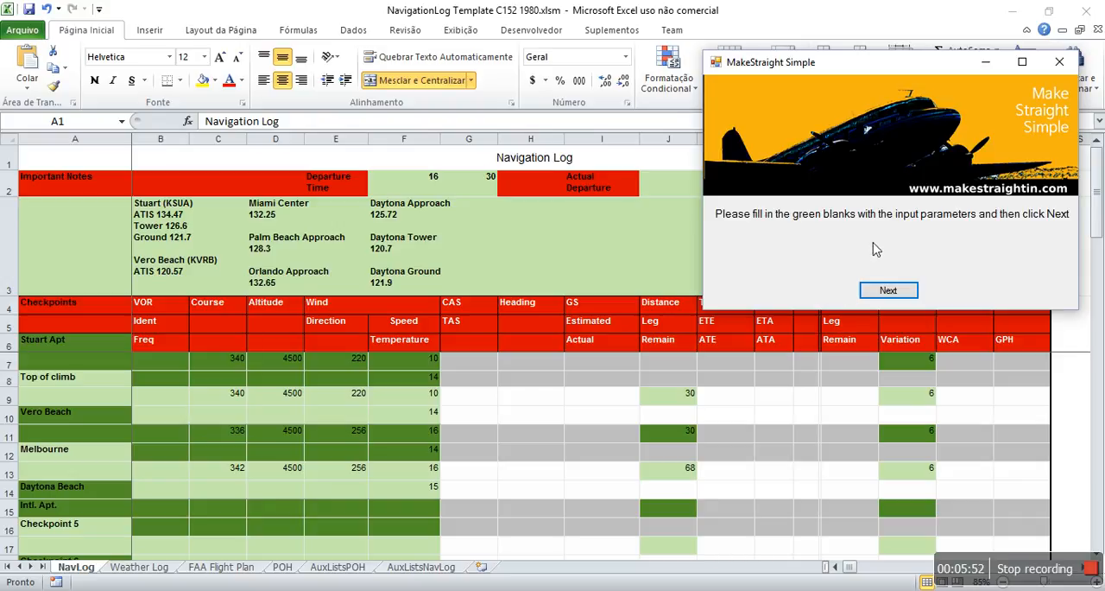
click(909, 291)
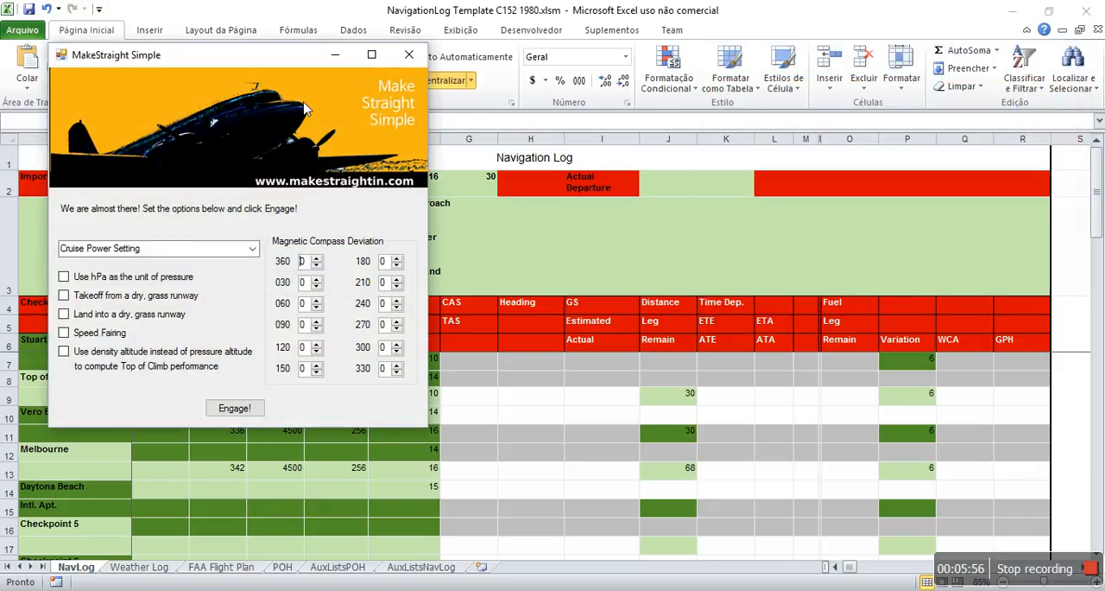
click(253, 250)
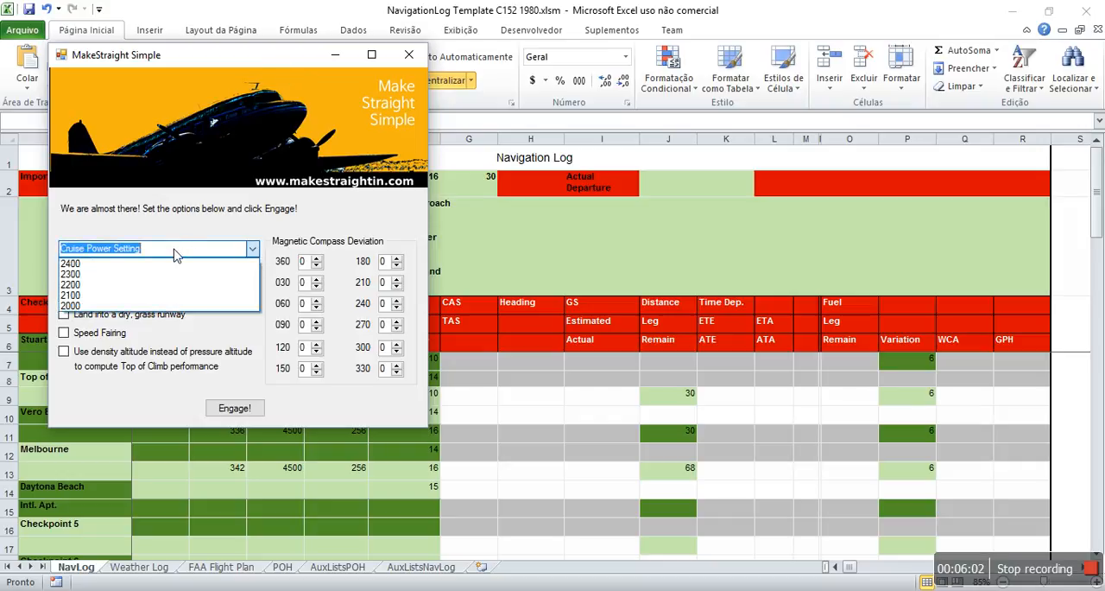
click(191, 264)
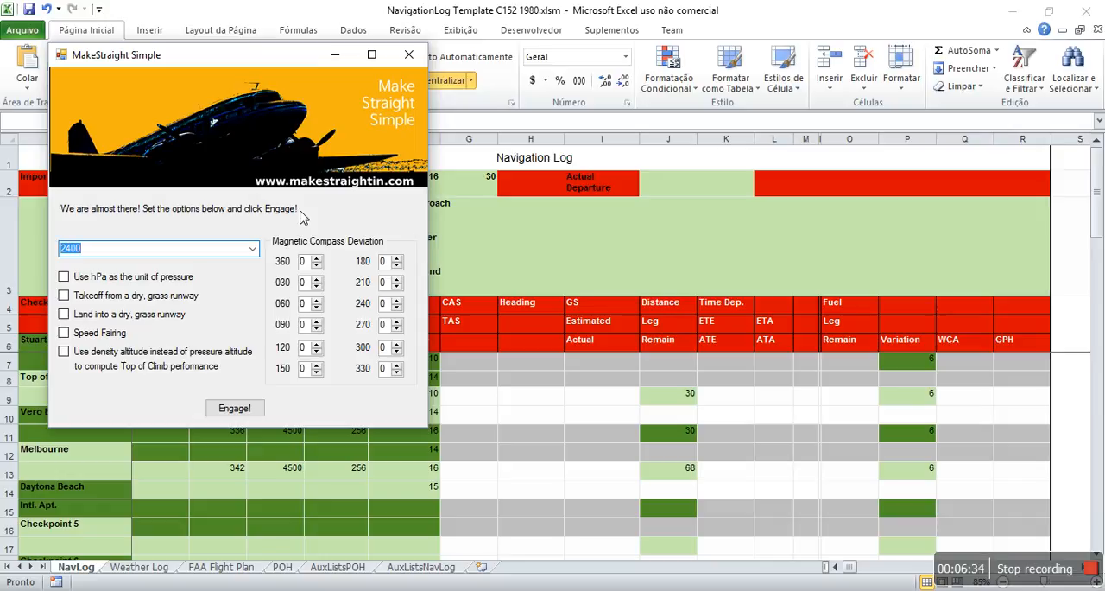
Step: Engage the navigation log calculation with the chosen options and minimize the OneDrive window covering the workbook
click(235, 409)
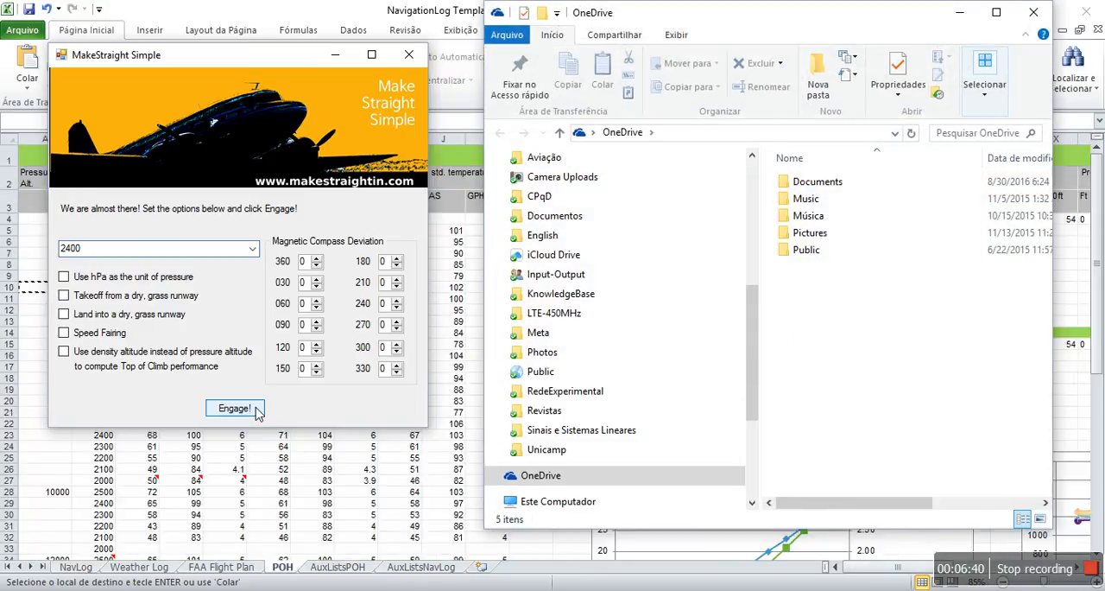
click(959, 12)
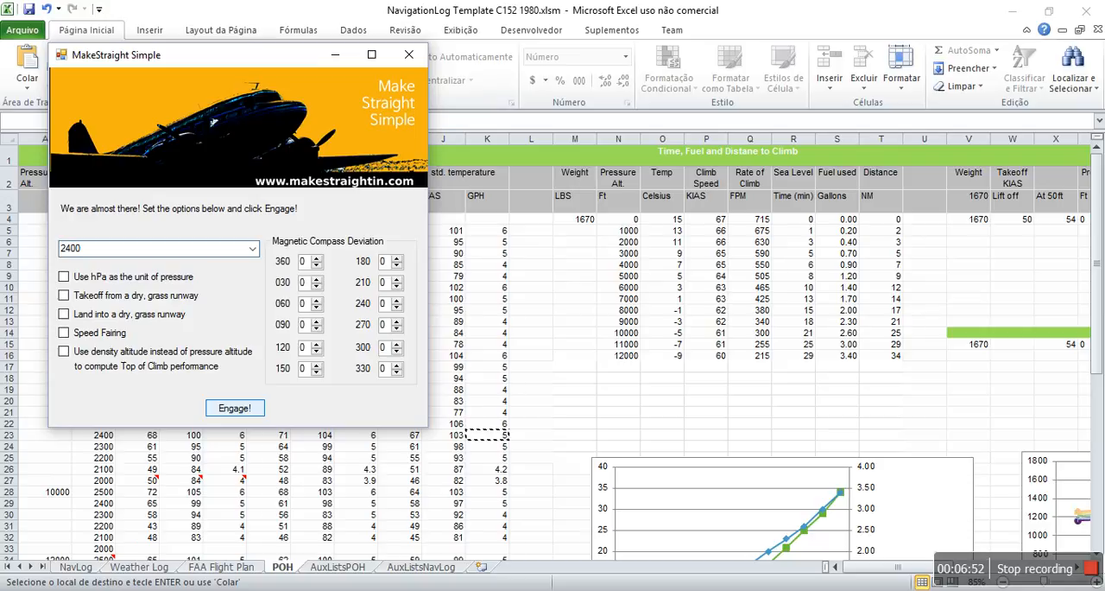
click(234, 408)
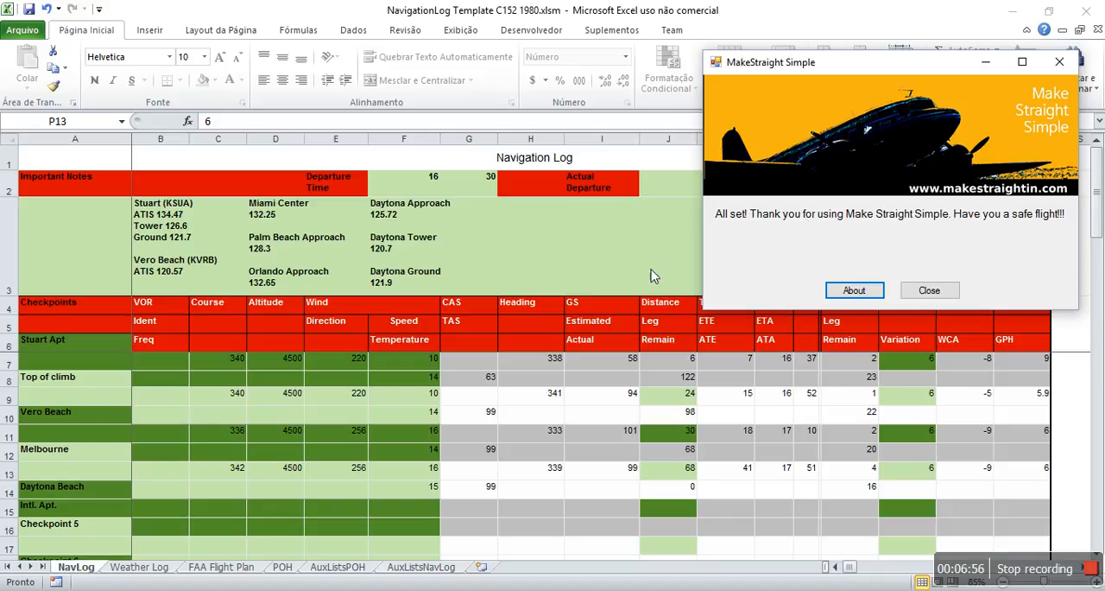
Step: Return to the Excel workbook and examine the computed leg values, totals, weight and balance, takeoff and landing data
drag(883, 70, 886, 46)
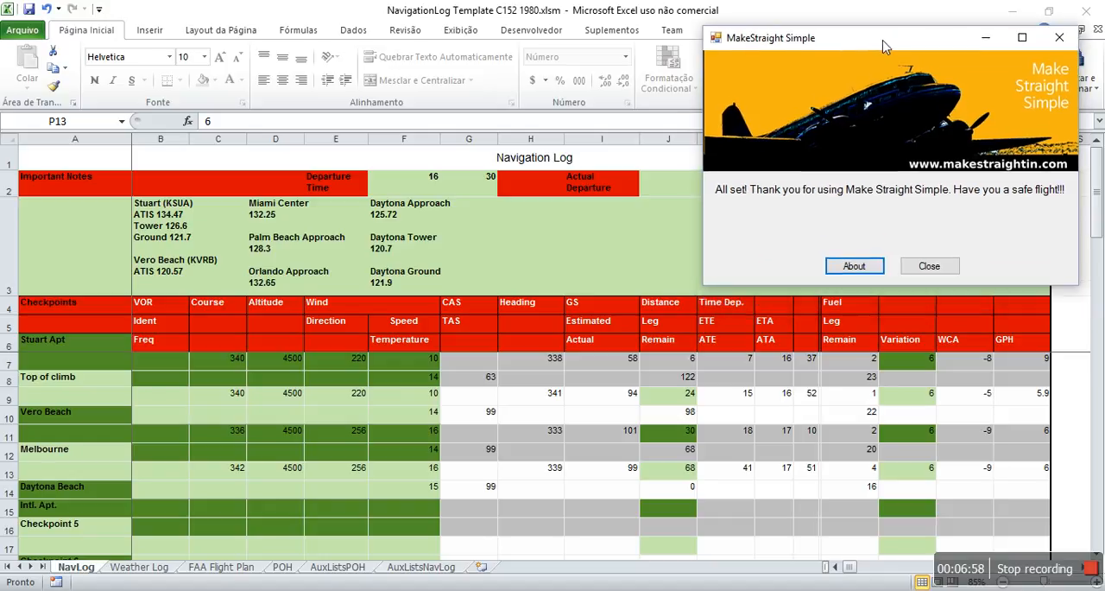
click(763, 9)
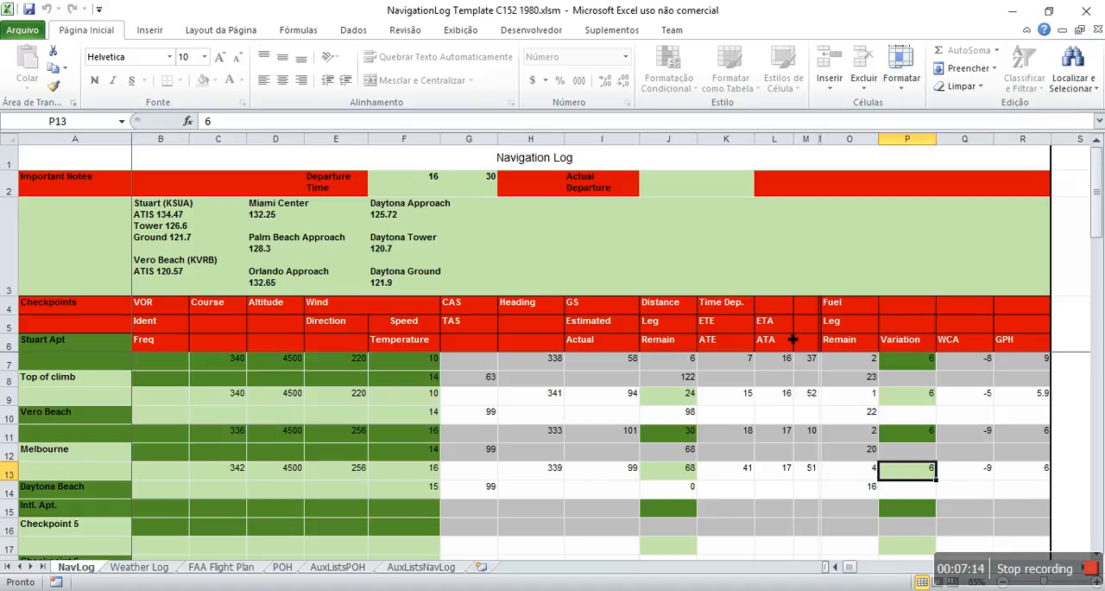
scroll(540, 510, down, 4)
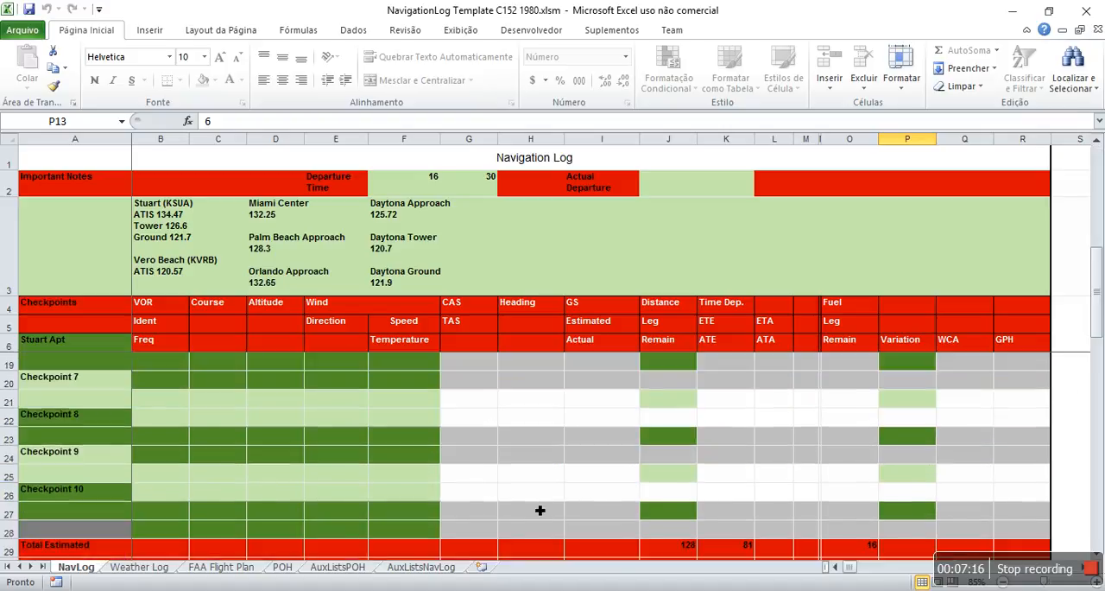
scroll(539, 510, down, 4)
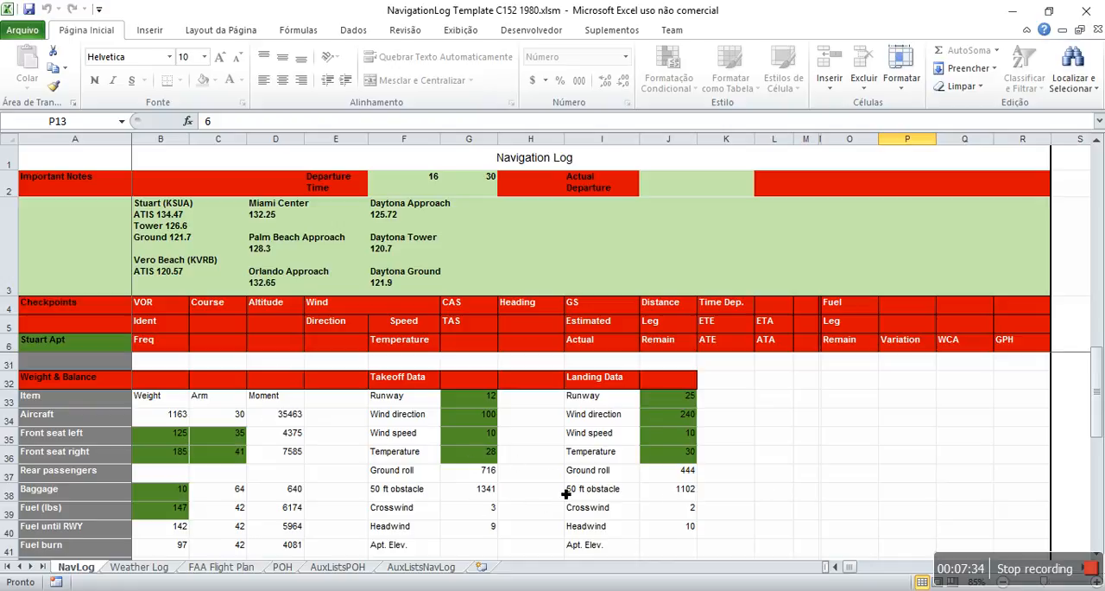
scroll(507, 499, down, 1)
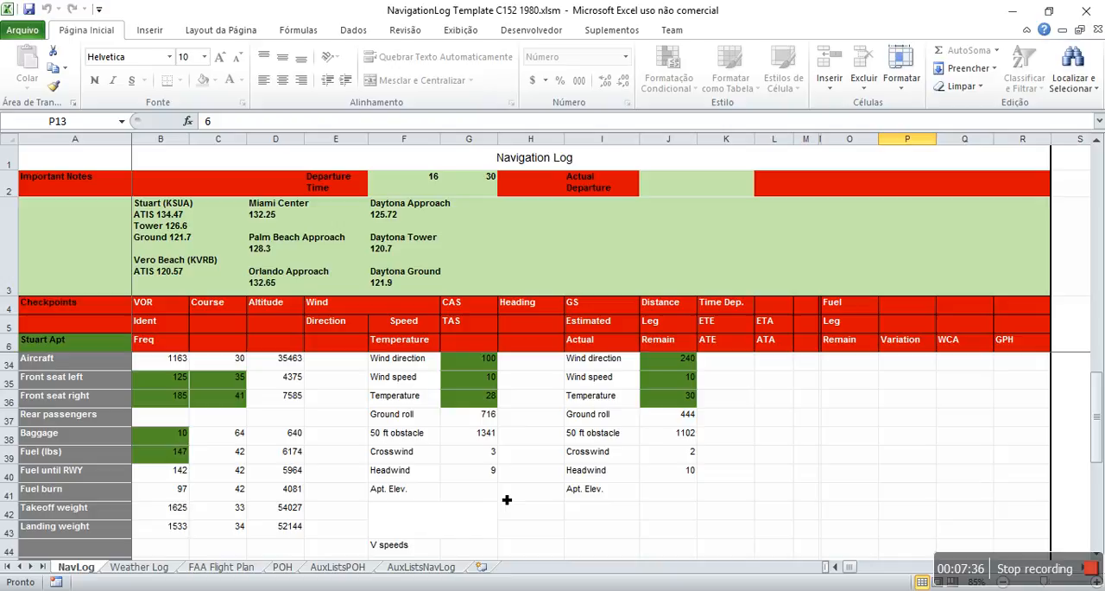
scroll(507, 499, up, 9)
scroll(507, 499, down, 8)
Step: Print the navigation log to a PDF file on the desktop named "flight NavLog KSUA-KDAB"
click(24, 31)
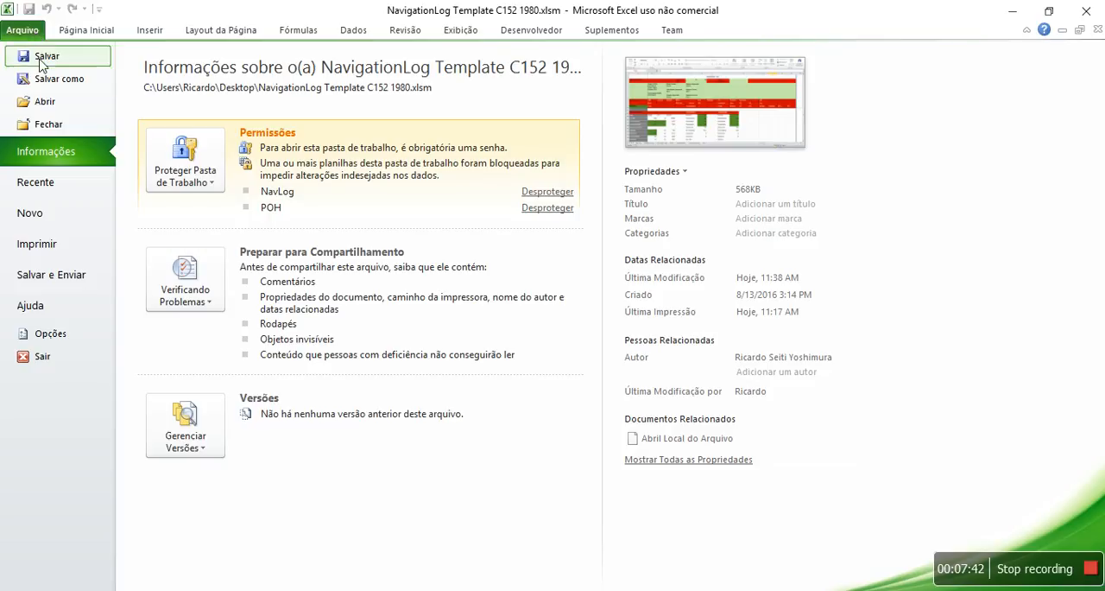
click(84, 248)
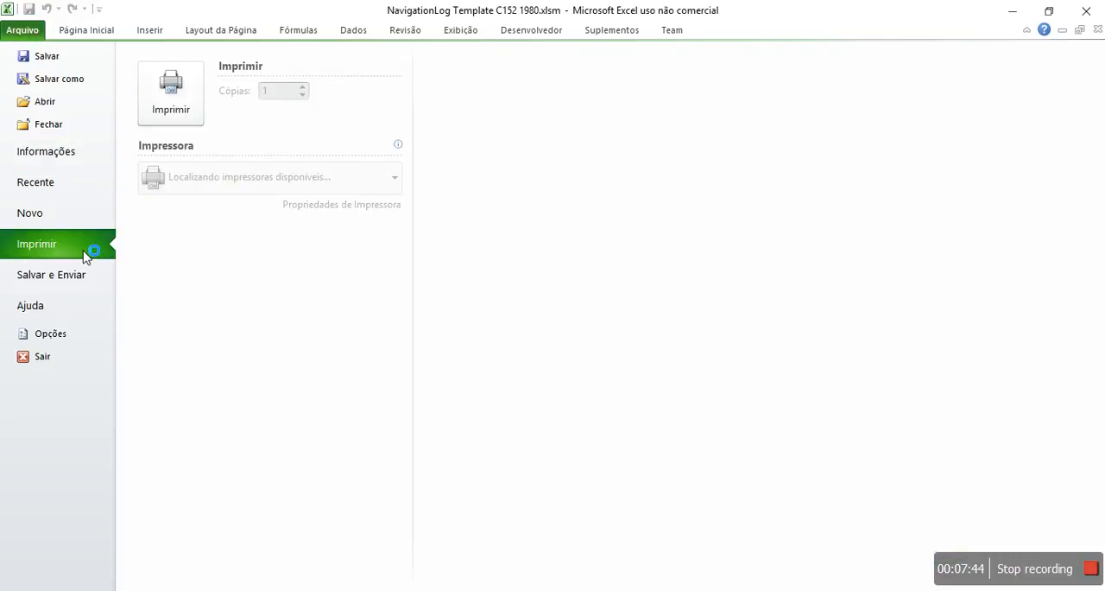
click(179, 104)
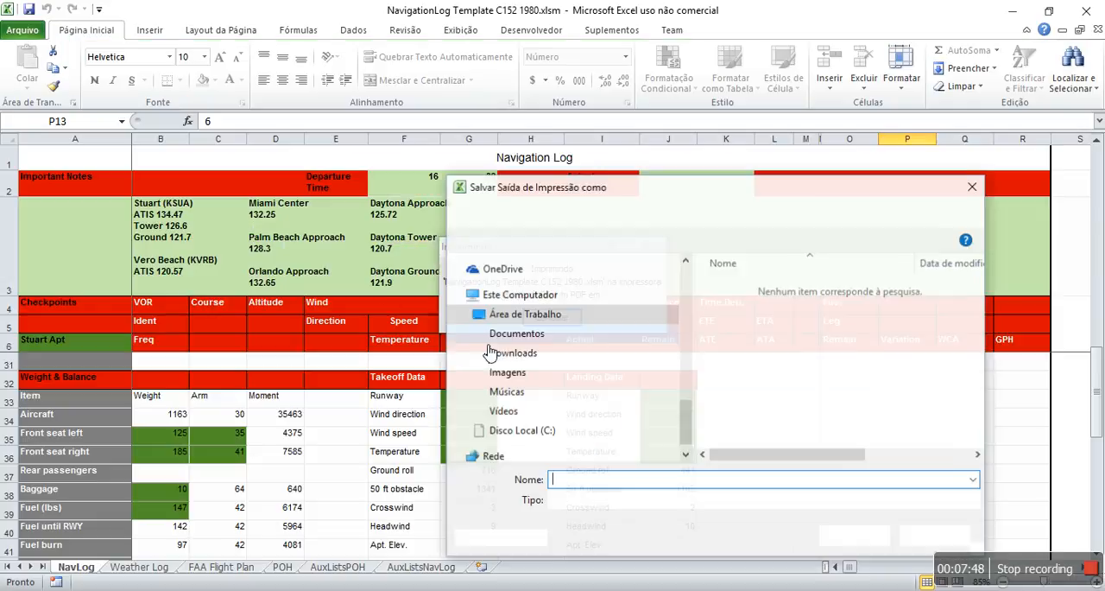
drag(686, 391, 687, 285)
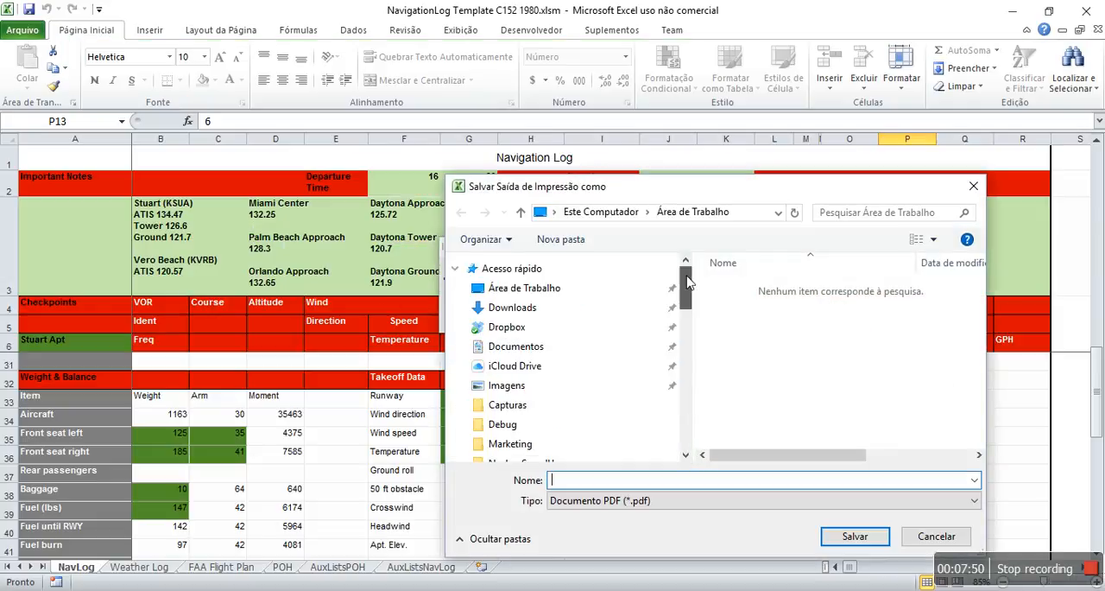
text(Na)
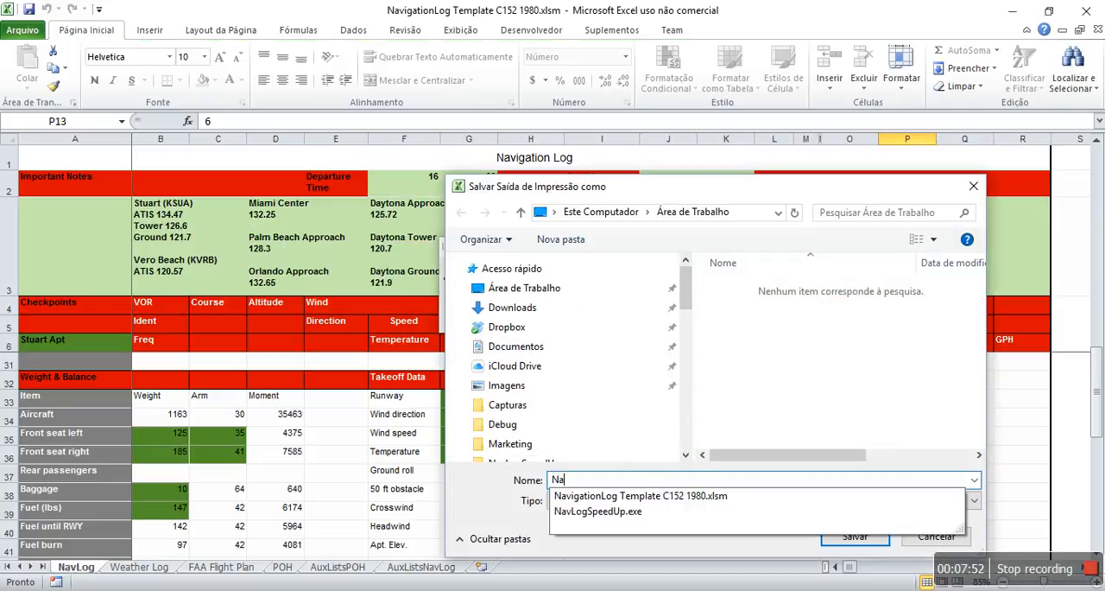
text(vLog )
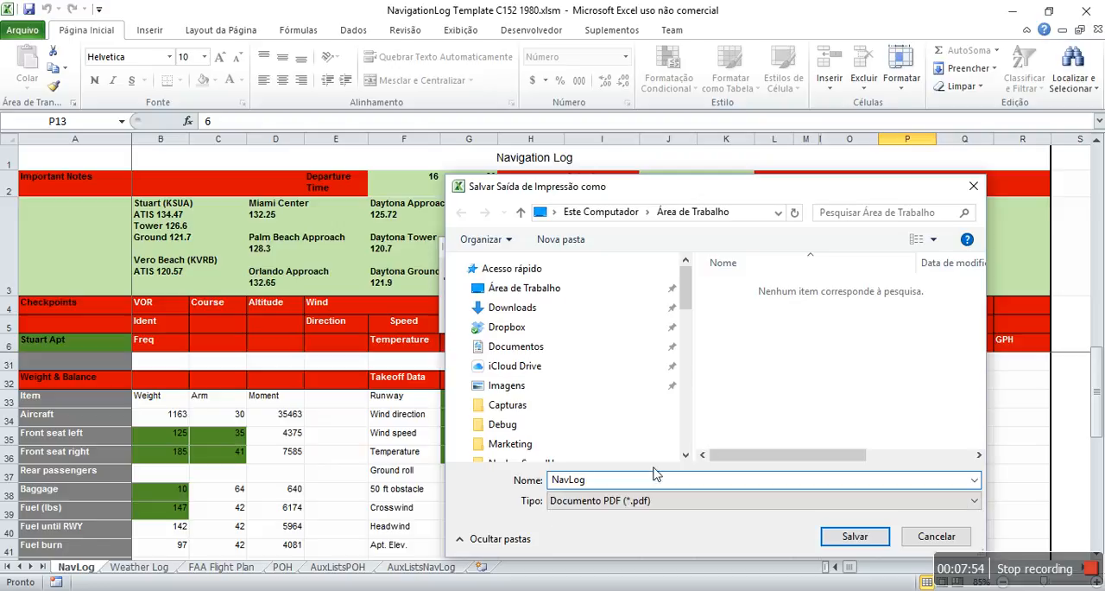
text(KSU)
text(flight)
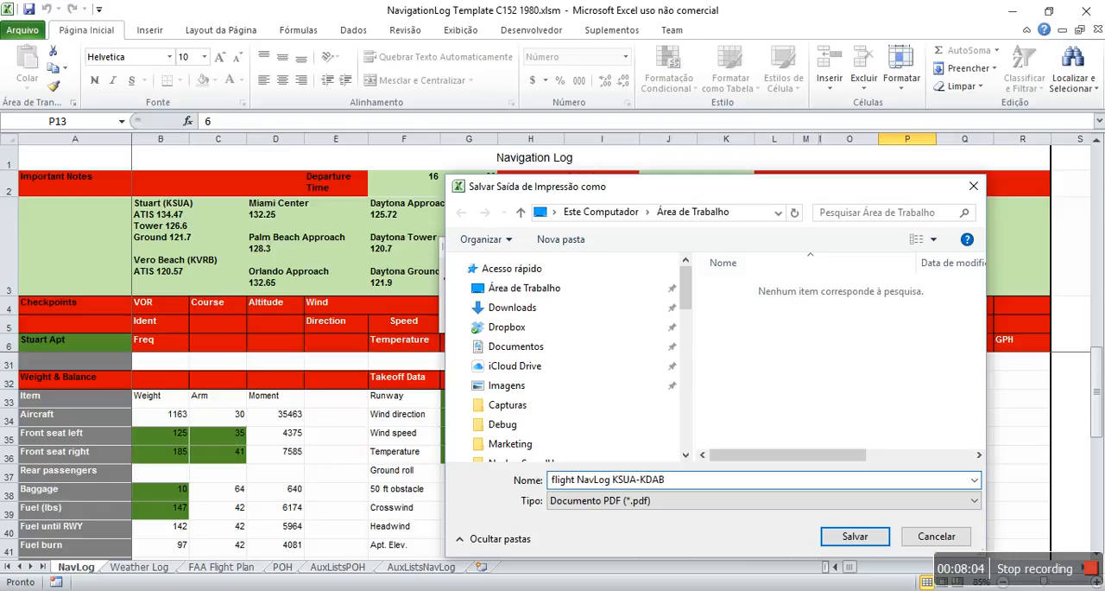
key(Return)
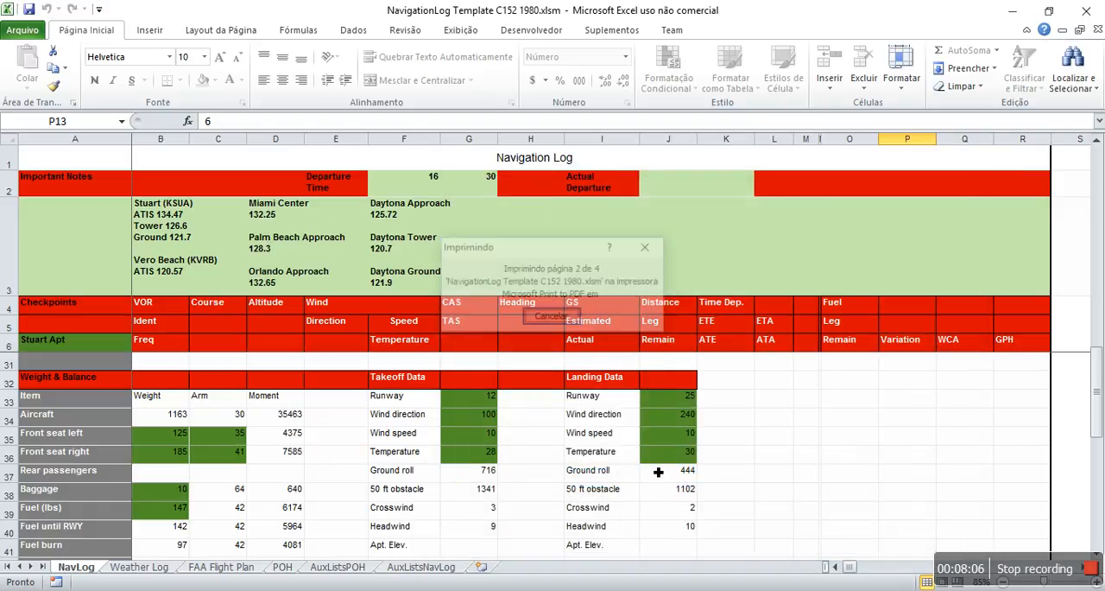
Step: Minimize Excel, open flight NavLog KSUA-KDAB.pdf from the desktop in Foxit Reader, and check its first page before minimizing it
click(1008, 12)
click(196, 275)
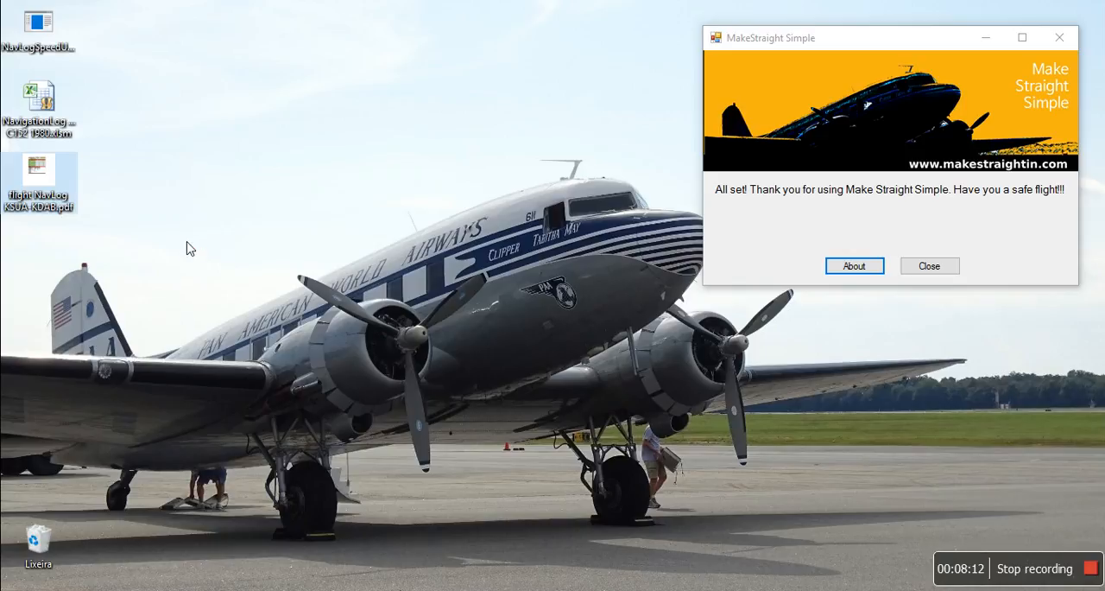
scroll(440, 343, down, 2)
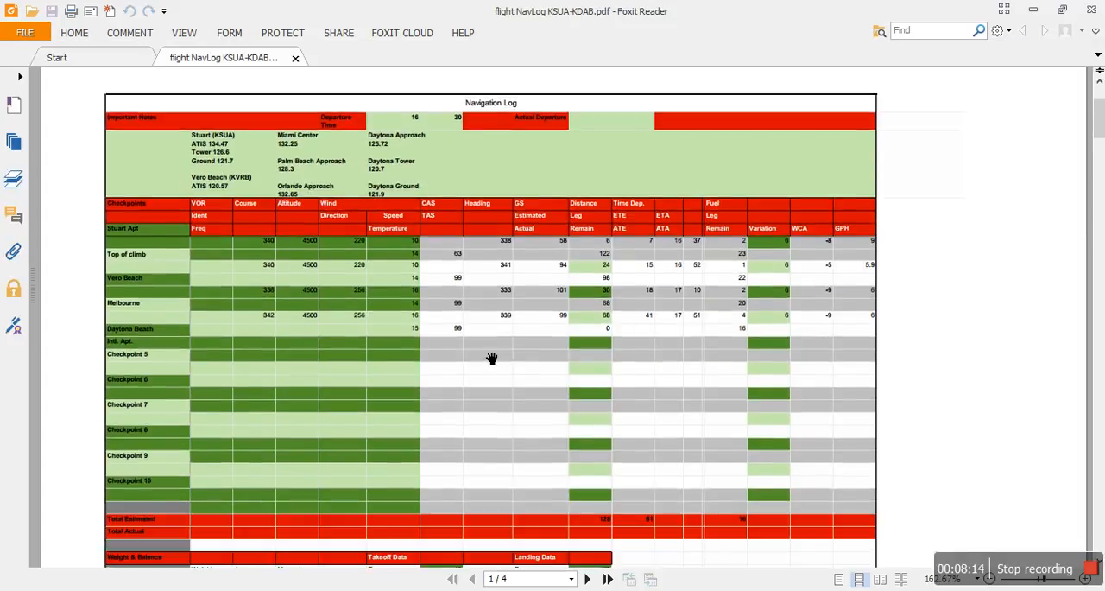
scroll(491, 358, down, 3)
scroll(491, 358, down, 4)
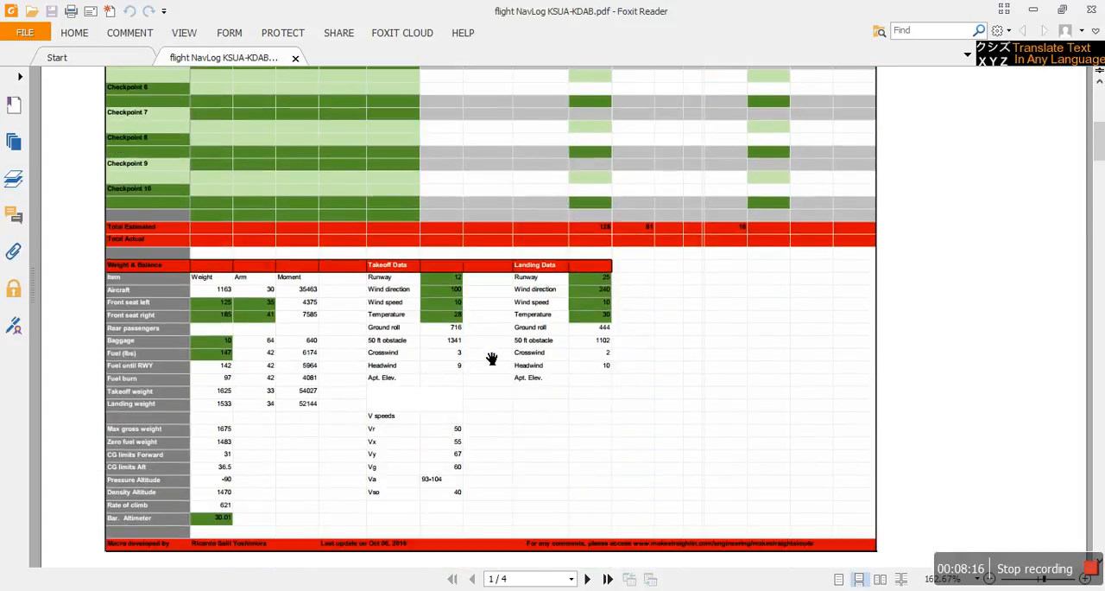
scroll(492, 358, up, 9)
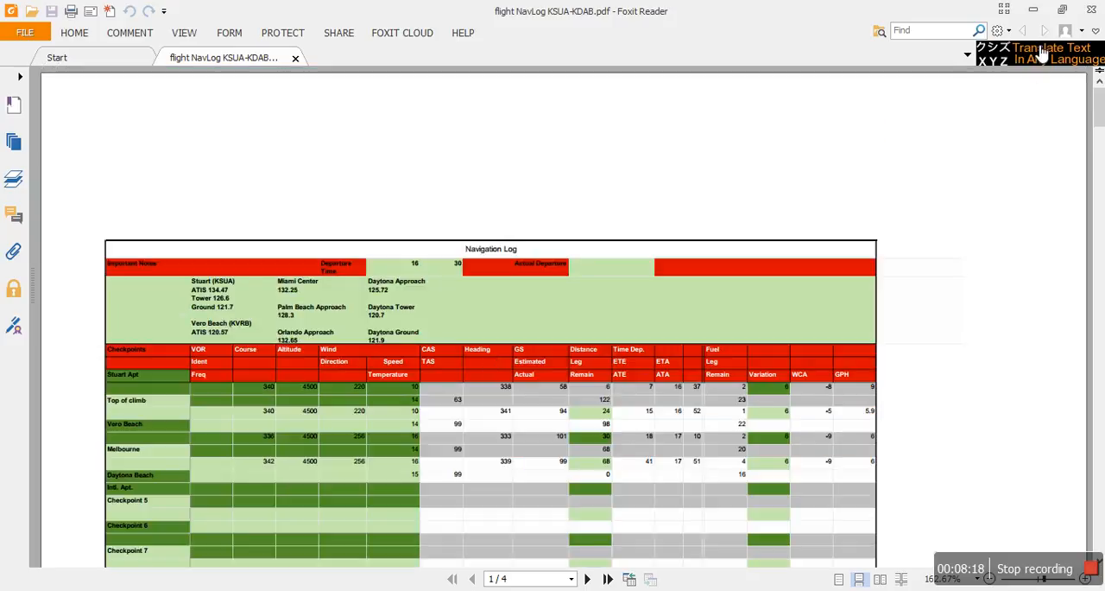
click(1035, 10)
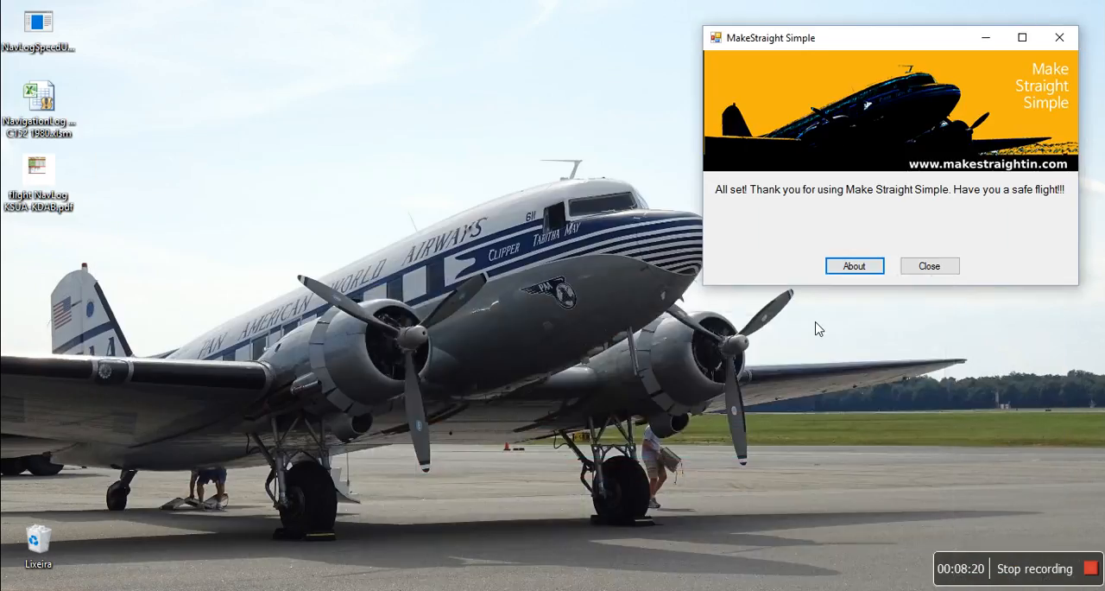